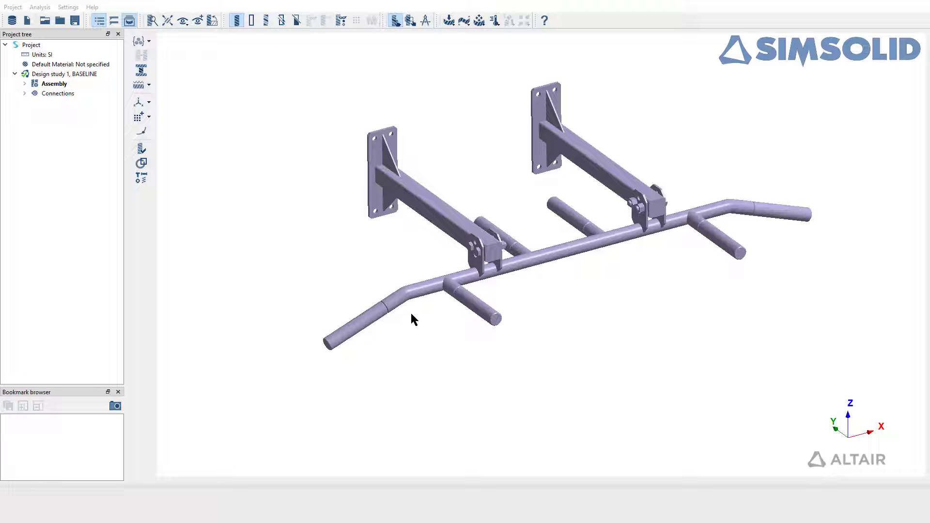
# Orbit and shift the pull-up bar view, then select the whole Assembly in the Project tree
pyautogui.moveTo(411, 315); pyautogui.dragTo(334, 323)
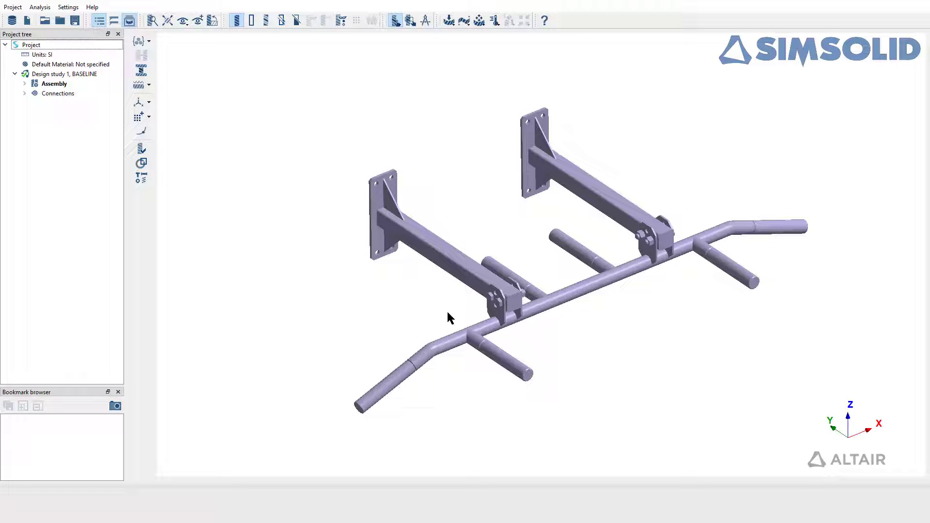
pyautogui.moveTo(479, 315); pyautogui.dragTo(474, 293, button='right')
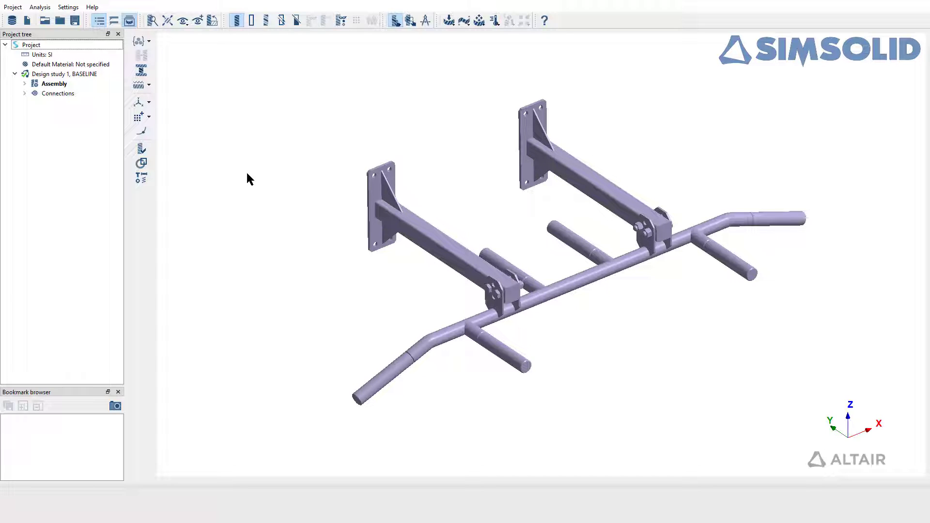
pyautogui.click(84, 84)
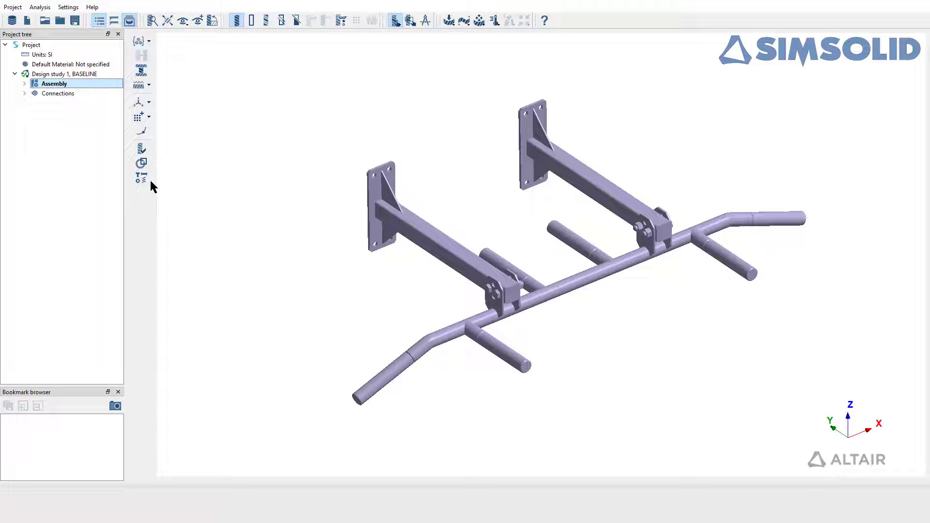
# Start Coordinate system 1 and set its origin mode to Pick on part
pyautogui.click(151, 99)
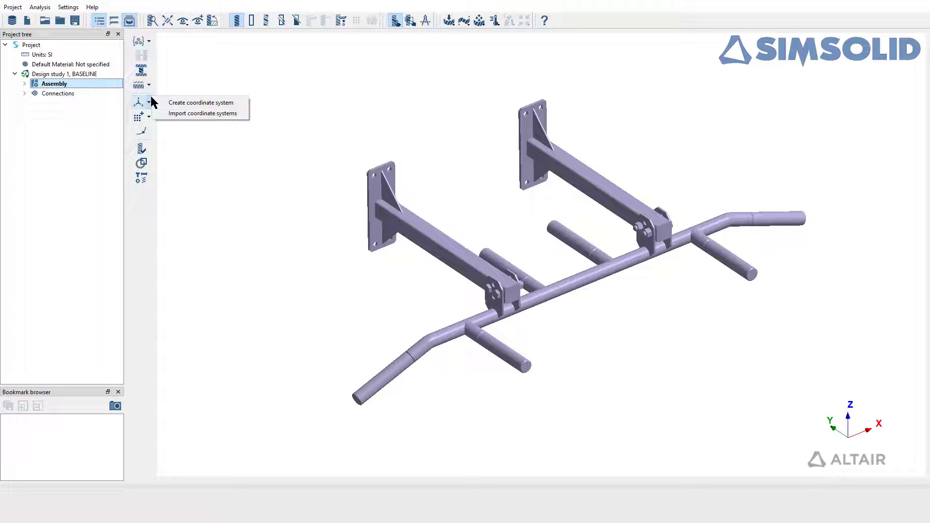
pyautogui.click(166, 103)
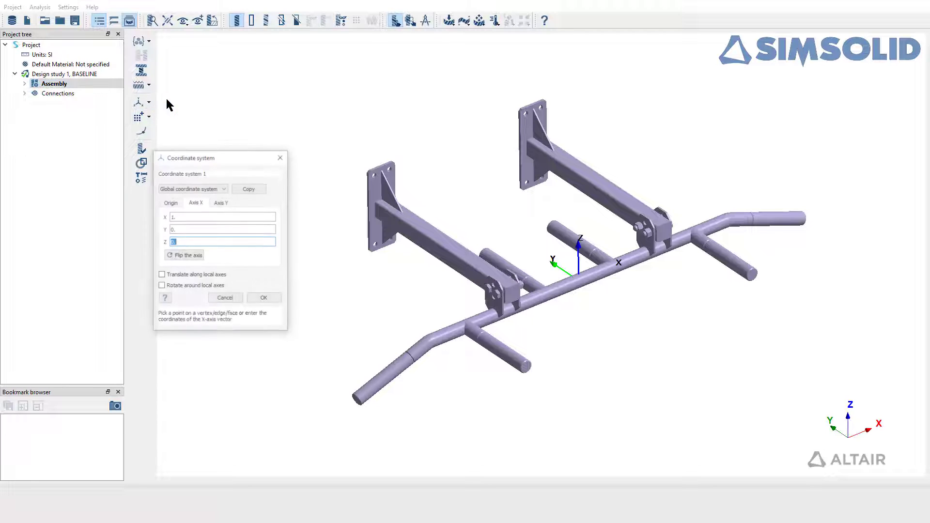
pyautogui.moveTo(209, 154); pyautogui.dragTo(266, 108)
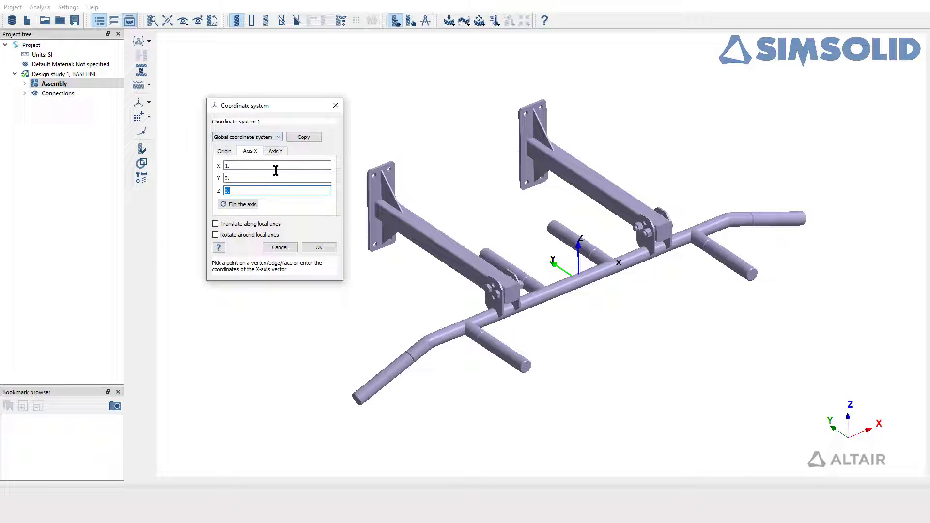
pyautogui.click(231, 151)
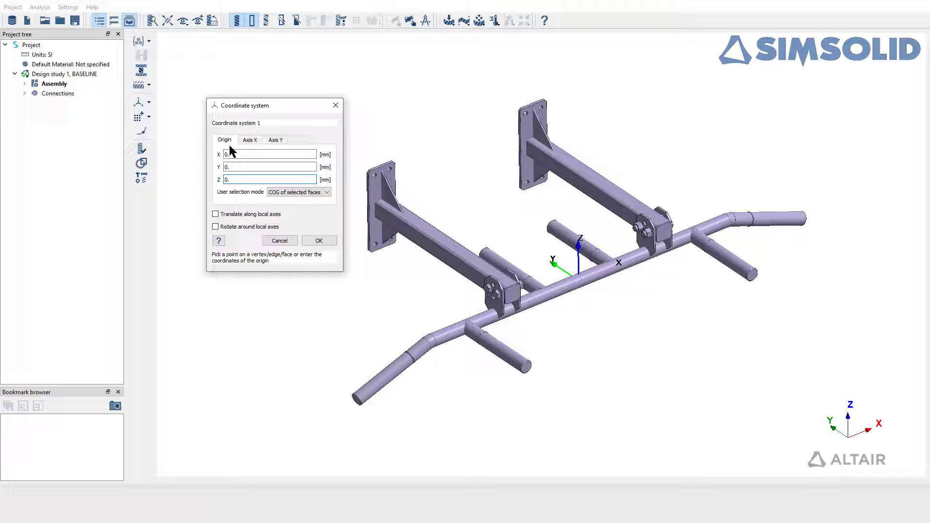
pyautogui.click(325, 193)
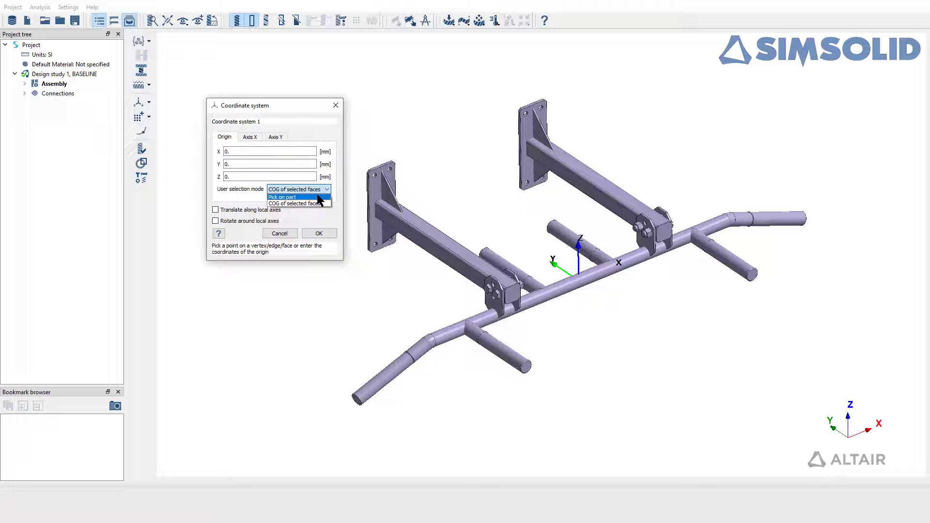
pyautogui.click(321, 196)
# Place the origin on the lower handle, then switch origin mode to COG of selected faces
pyautogui.click(320, 190)
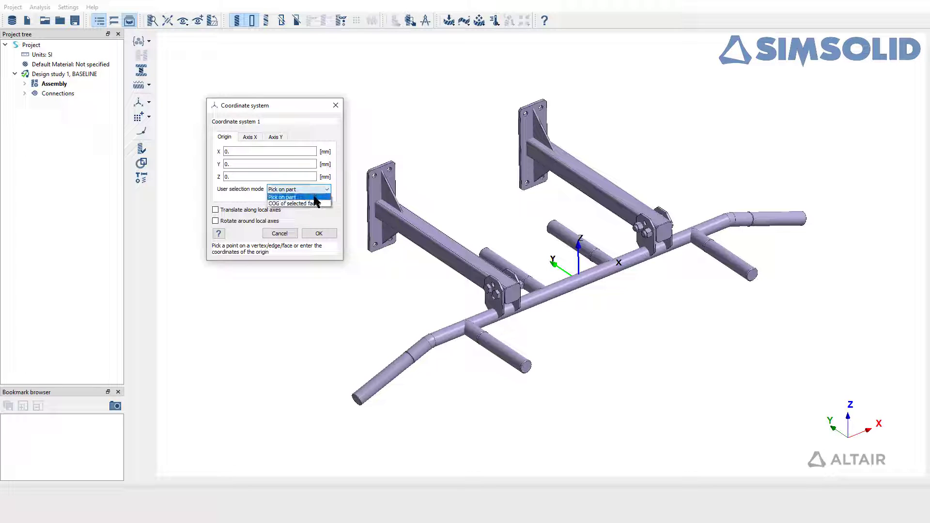
pyautogui.click(315, 197)
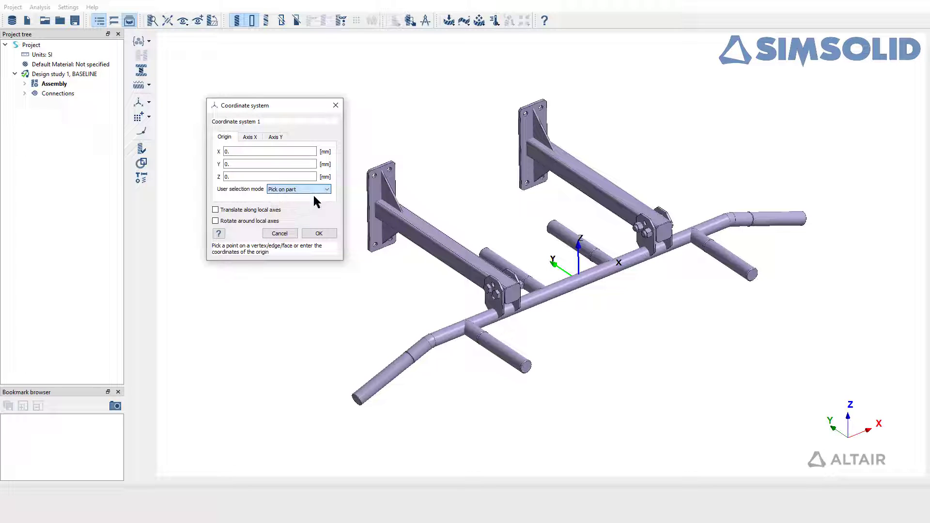
pyautogui.click(560, 296)
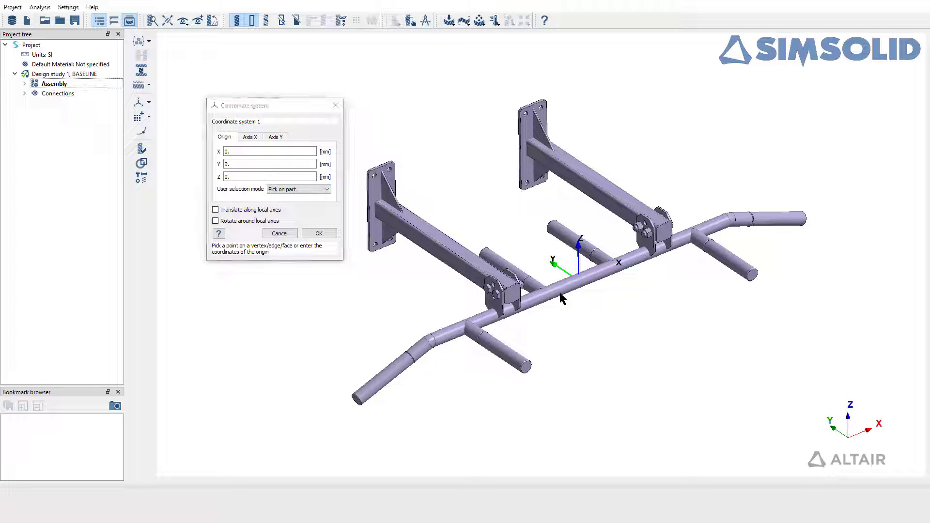
pyautogui.click(511, 355)
pyautogui.click(316, 190)
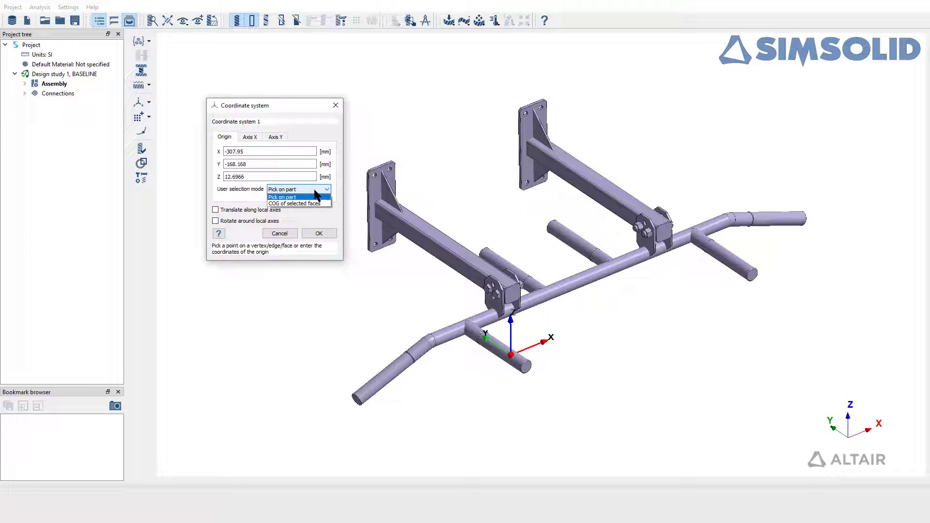
pyautogui.click(310, 204)
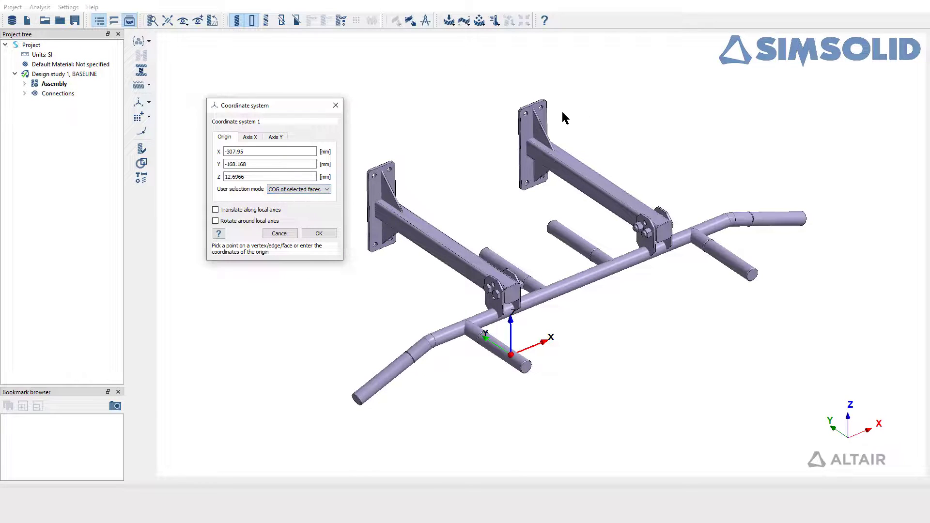
# Set the origin at the gusset's slanted edge face centre: 201, 381.875, 114.875 mm
pyautogui.scroll(5, 540, 108)
pyautogui.scroll(5, 544, 145)
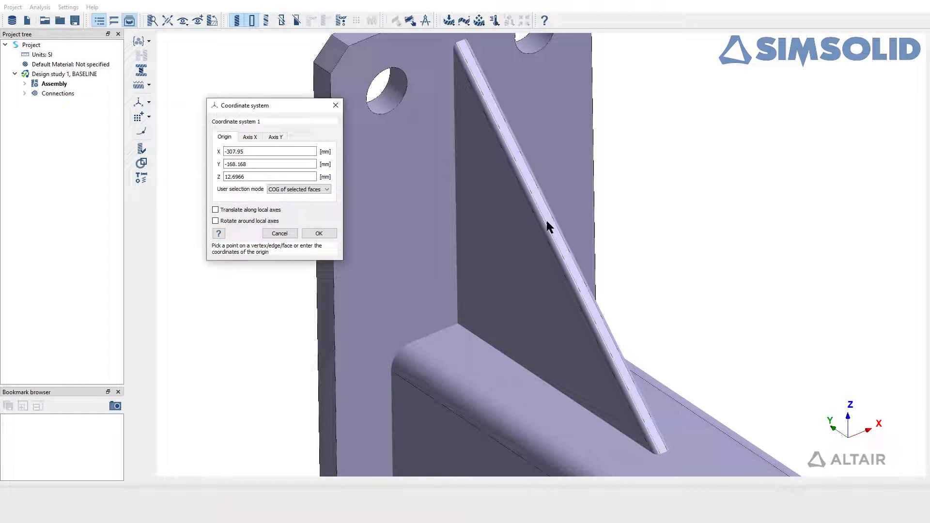
pyautogui.click(556, 235)
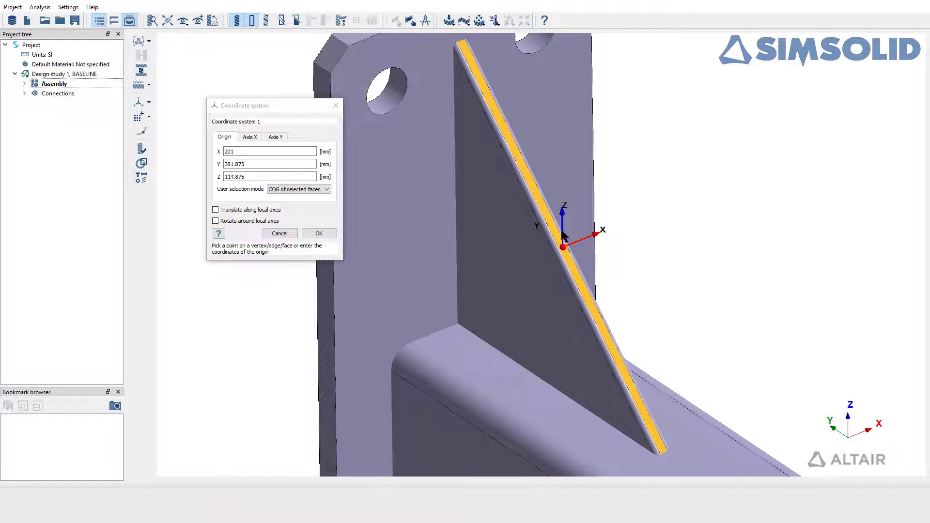
pyautogui.scroll(-2, 564, 228)
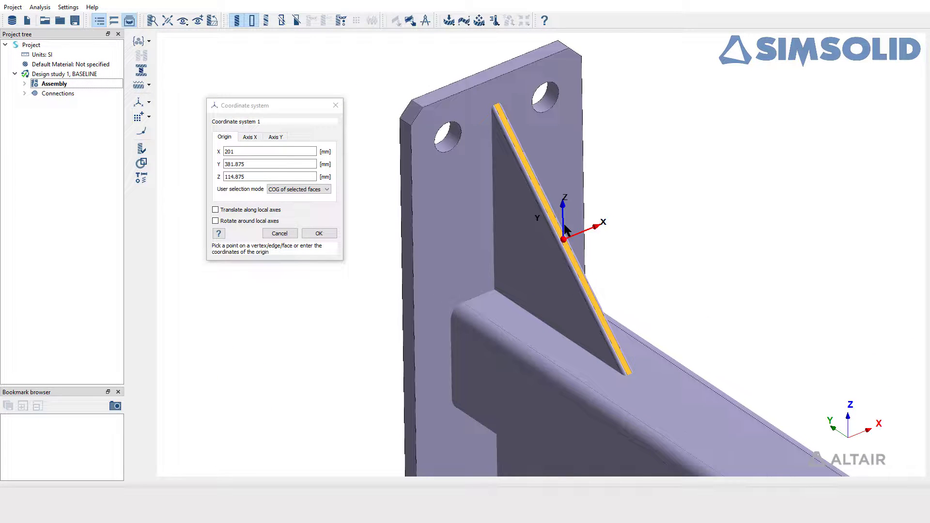
pyautogui.doubleClick(246, 152)
pyautogui.press('Tab')
pyautogui.press('Tab')
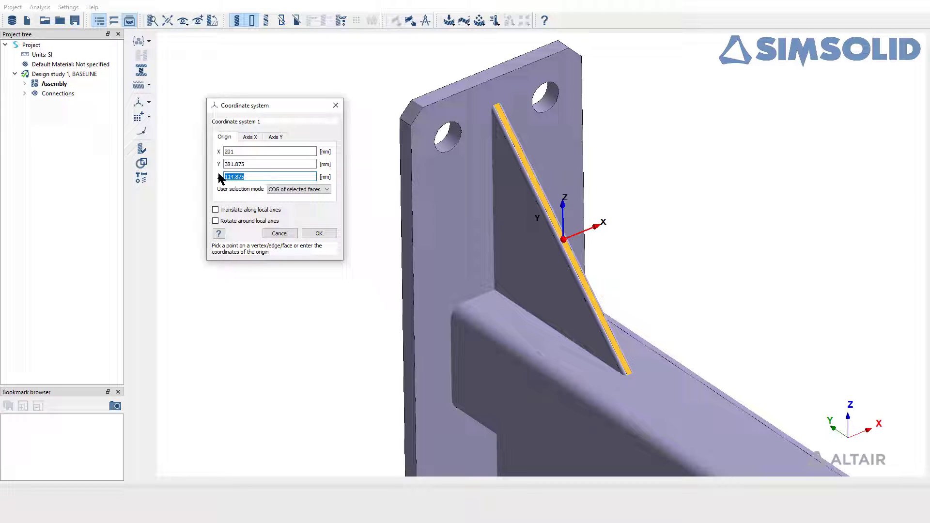
# Align the X axis with the gusset's slanted edge, direction 0, 0.707107, 0.707107
pyautogui.click(242, 139)
pyautogui.click(273, 137)
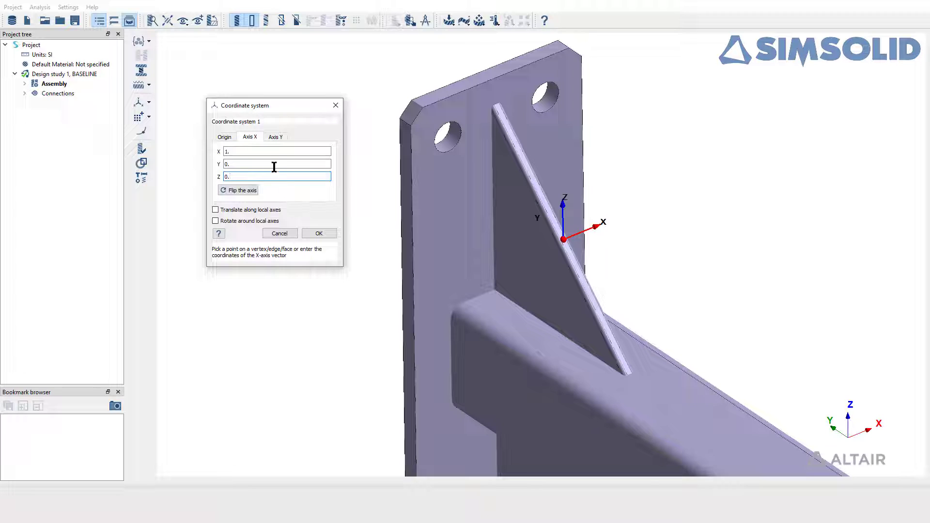
pyautogui.moveTo(245, 151); pyautogui.dragTo(216, 175)
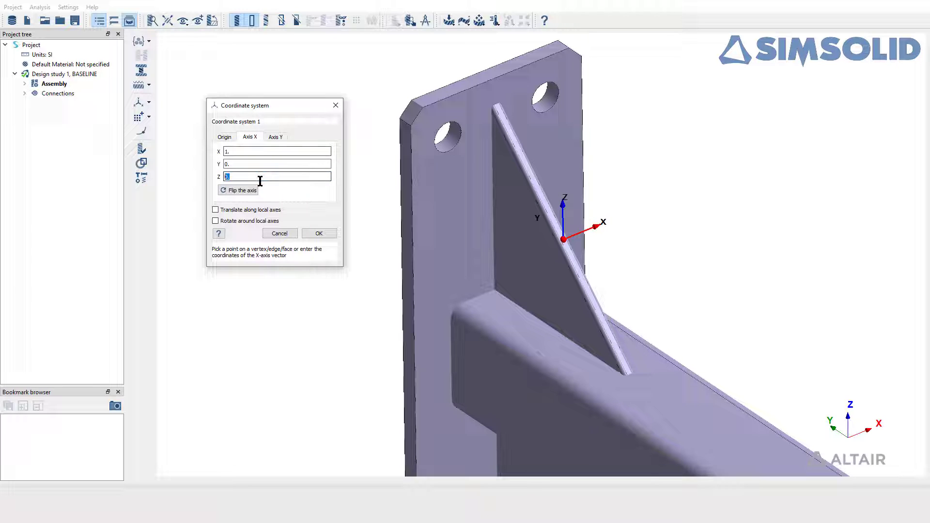
pyautogui.click(563, 364)
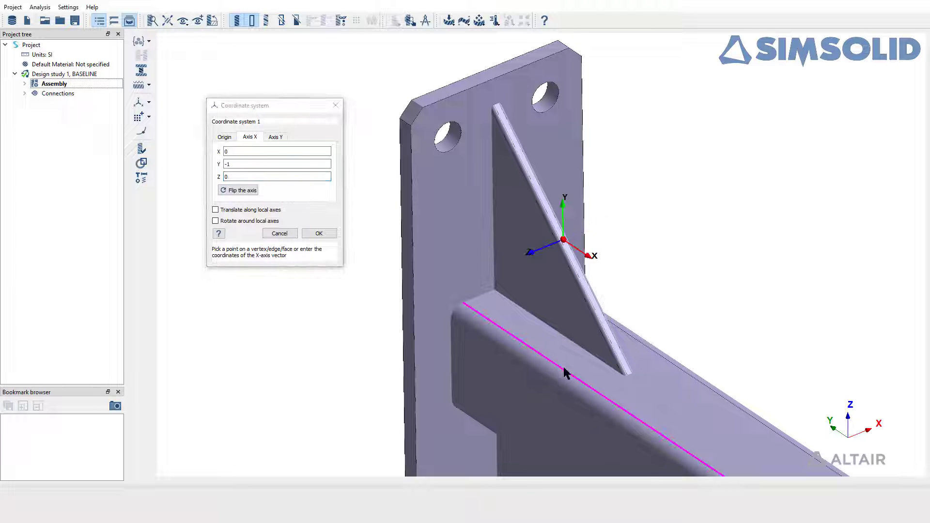
pyautogui.click(577, 277)
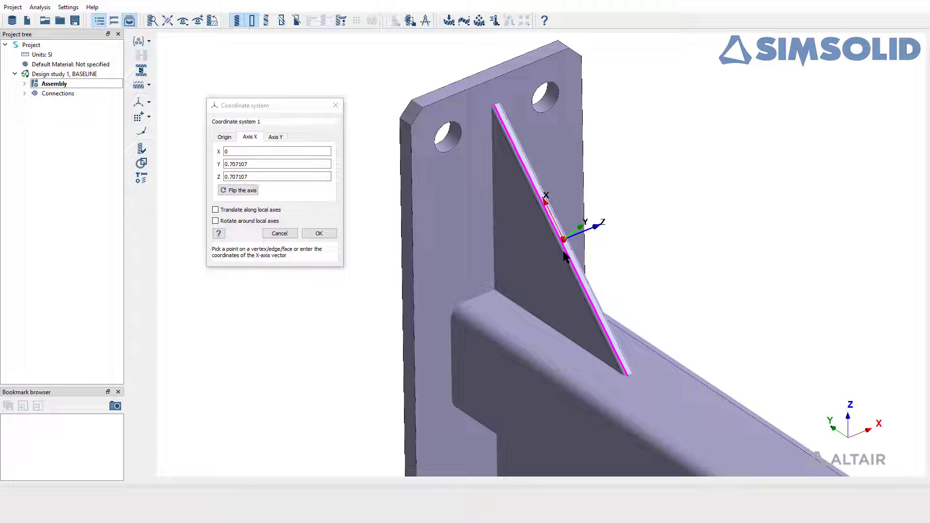
# Check the Y axis, then trial-translate along local X, Y and Z in 2 mm steps
pyautogui.click(283, 136)
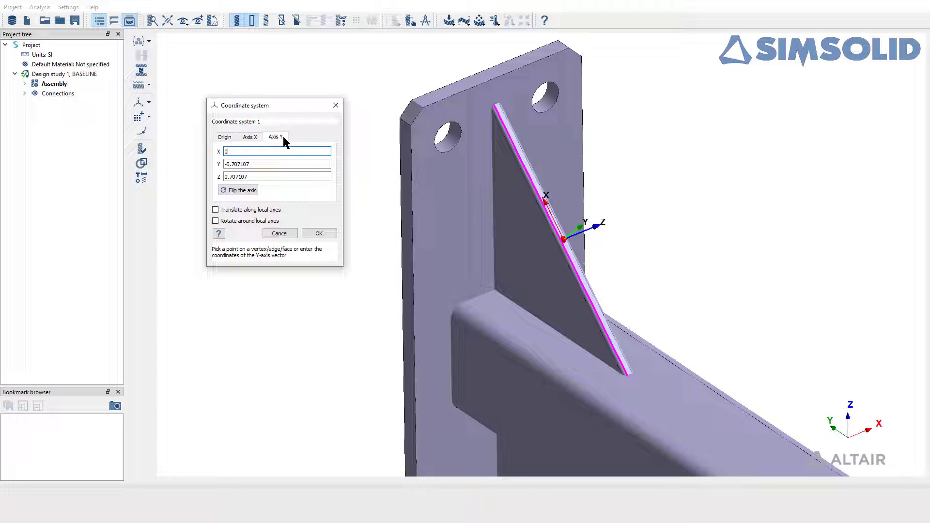
pyautogui.click(253, 138)
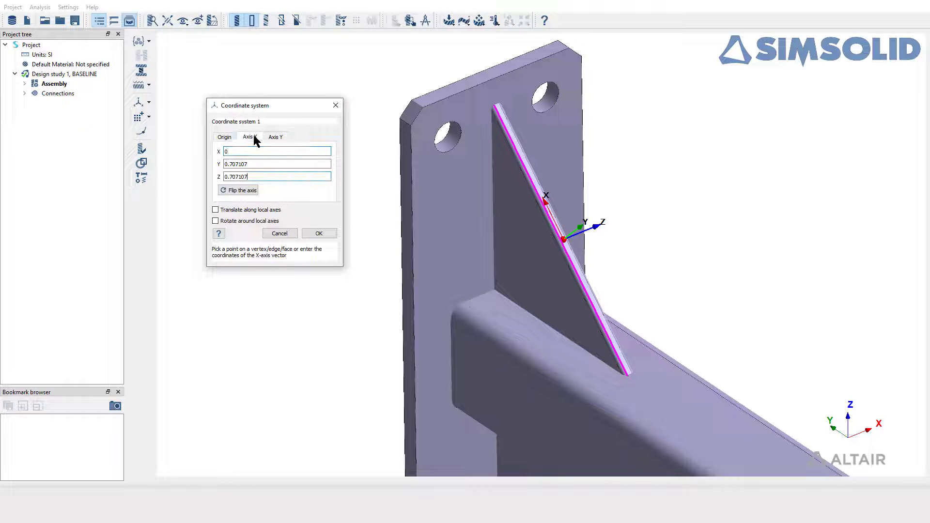
pyautogui.click(253, 177)
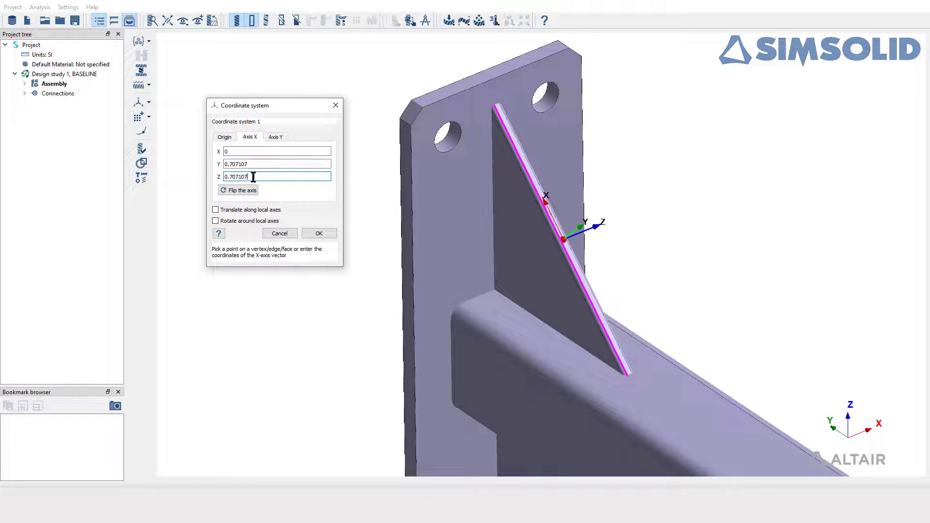
pyautogui.click(257, 211)
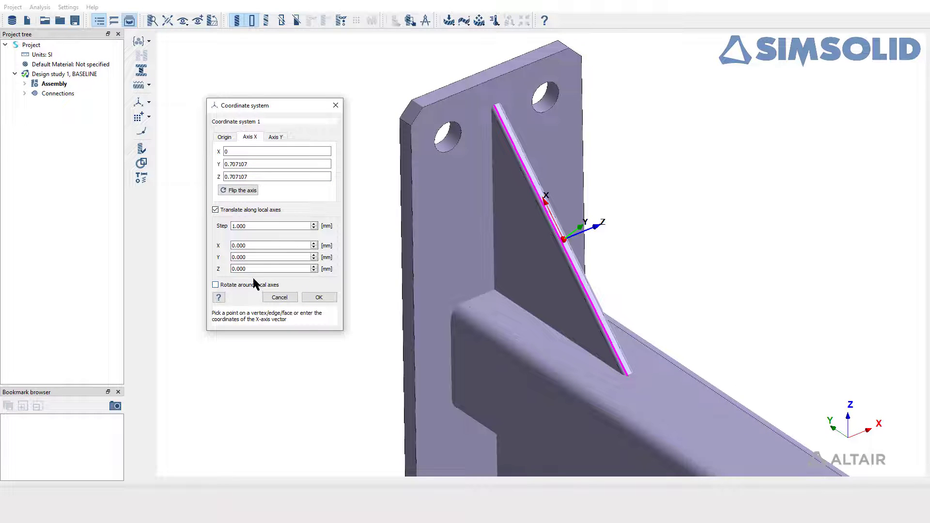
pyautogui.click(314, 224)
pyautogui.click(314, 244)
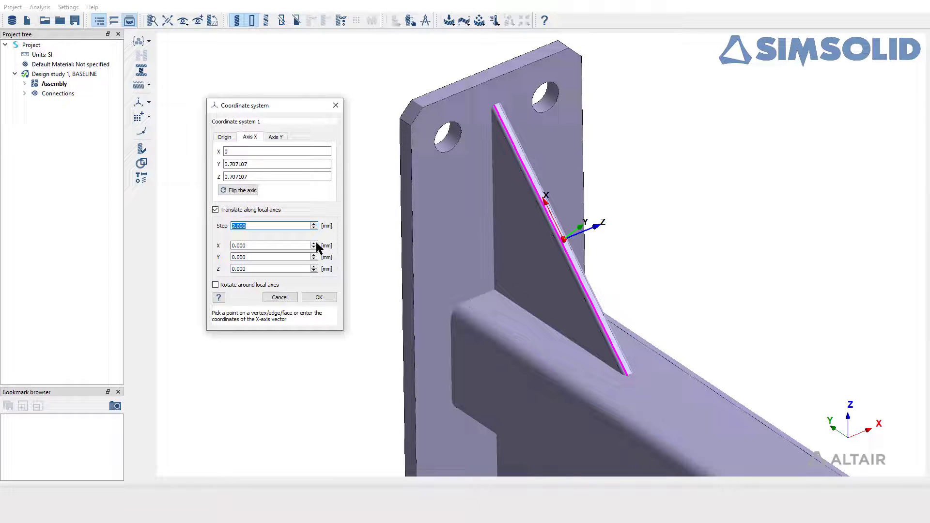
pyautogui.click(314, 254)
pyautogui.click(314, 254)
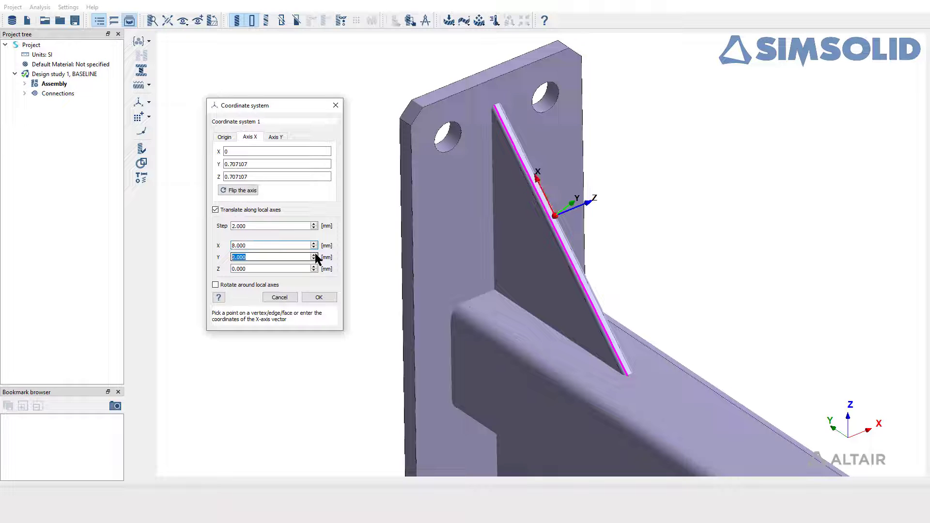
pyautogui.click(314, 255)
pyautogui.click(314, 266)
pyautogui.click(314, 266)
# Reset the local X, Y and Z translation offsets to 0
pyautogui.moveTo(272, 245); pyautogui.dragTo(207, 247)
pyautogui.write('0')
pyautogui.press('Tab')
pyautogui.write('0')
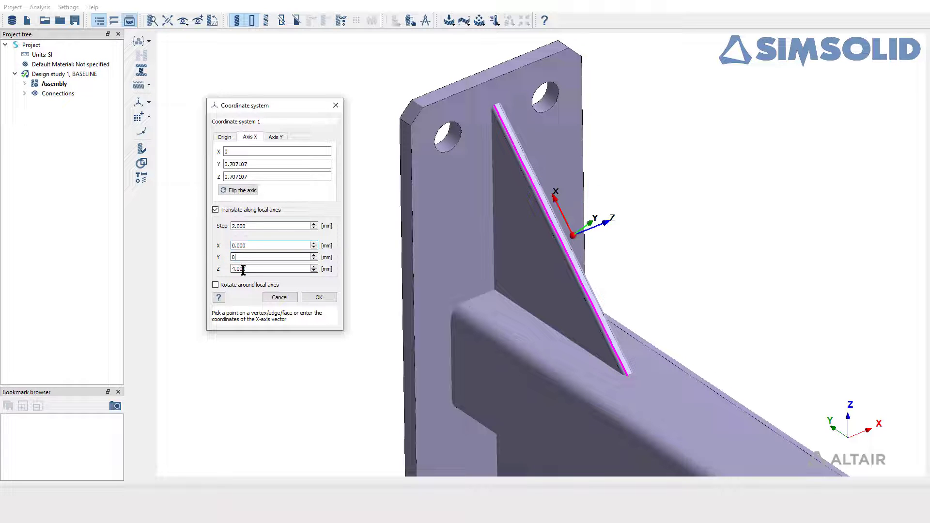
pyautogui.press('Tab')
pyautogui.write('0')
# Trial-rotate about local axes, reset rotations to 0, and turn off both local offset options
pyautogui.click(215, 285)
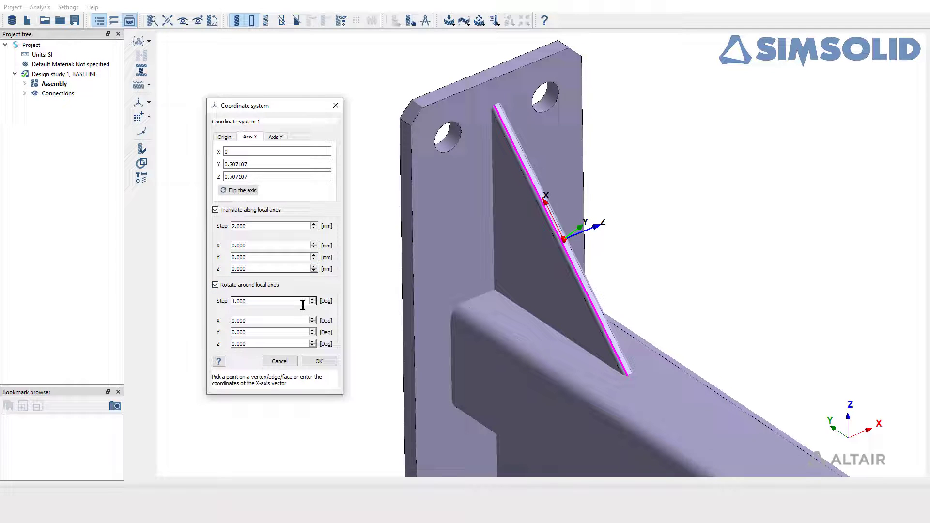
pyautogui.click(313, 318)
pyautogui.click(312, 319)
pyautogui.click(313, 318)
pyautogui.click(313, 329)
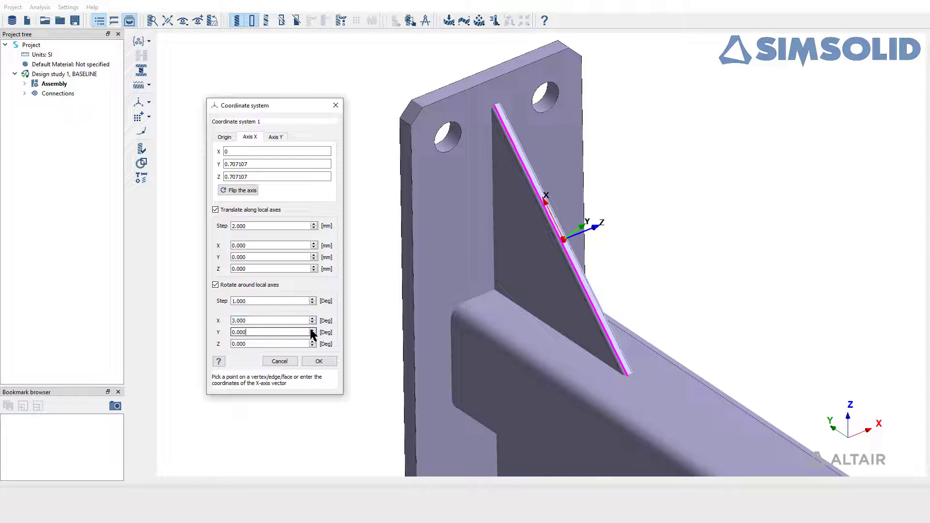
pyautogui.click(312, 330)
pyautogui.click(313, 330)
pyautogui.click(312, 341)
pyautogui.click(312, 342)
pyautogui.click(312, 342)
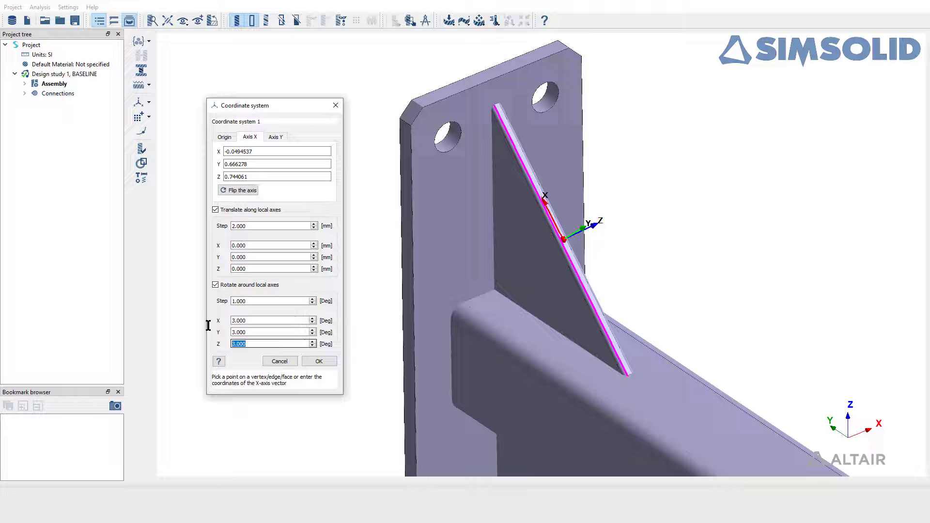
pyautogui.write('0')
pyautogui.doubleClick(241, 332)
pyautogui.write('0')
pyautogui.doubleClick(239, 320)
pyautogui.write('0')
pyautogui.click(226, 285)
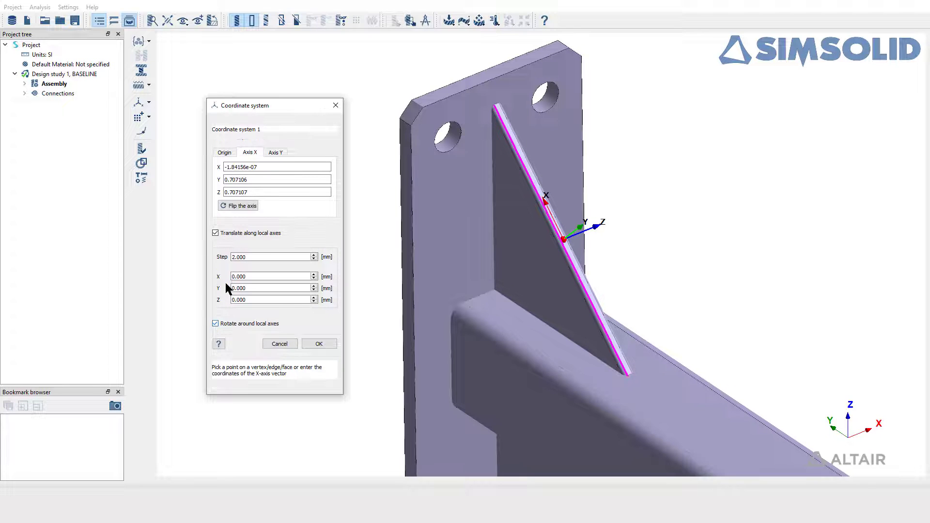
pyautogui.click(219, 233)
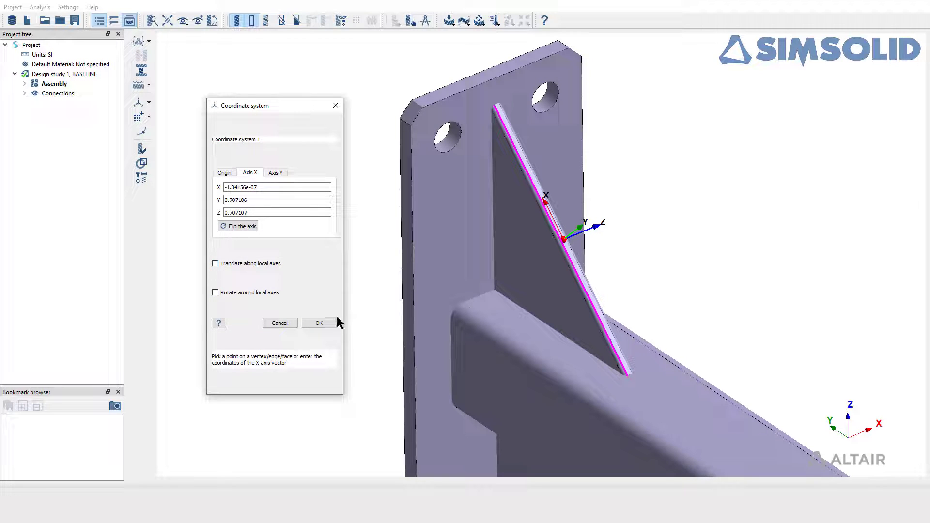
# Confirm Coordinate system 1, then import LCS1 with origin 0, 135, 0 mm
pyautogui.click(319, 322)
pyautogui.click(149, 102)
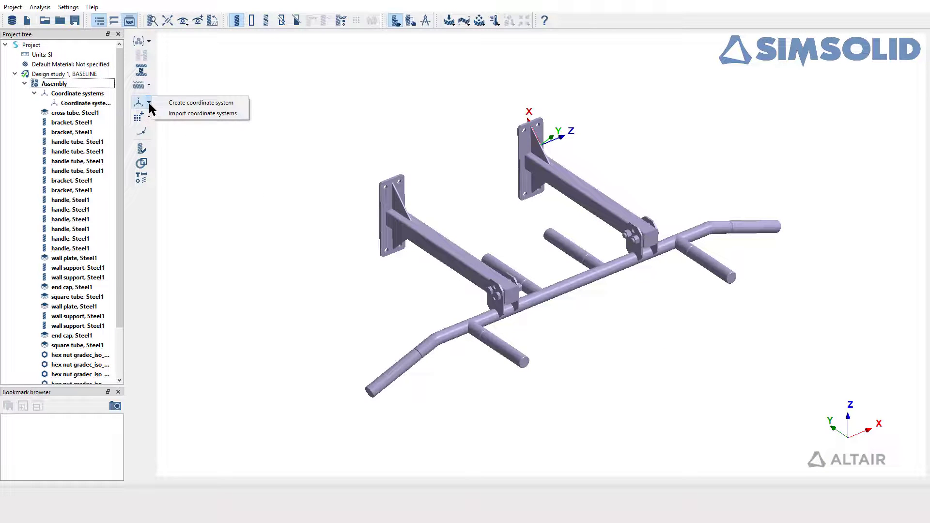
pyautogui.click(203, 113)
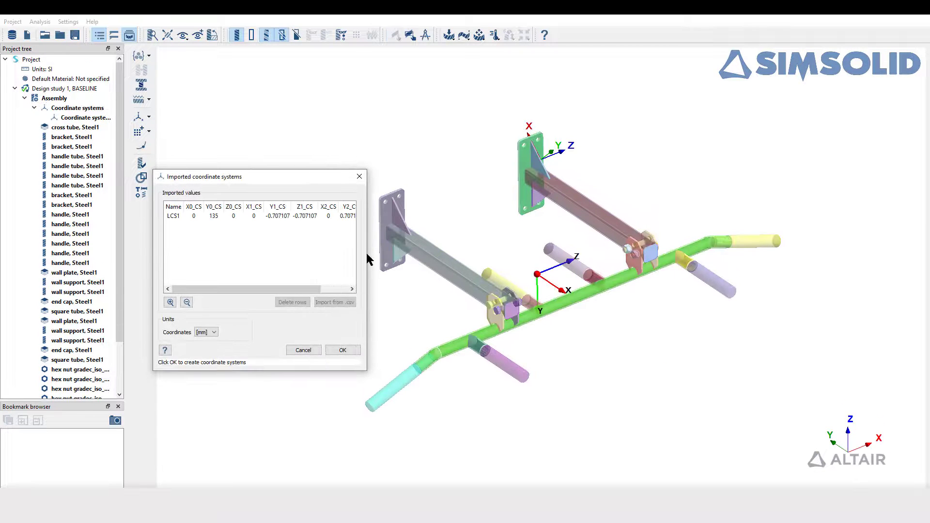
pyautogui.moveTo(399, 257); pyautogui.dragTo(452, 257)
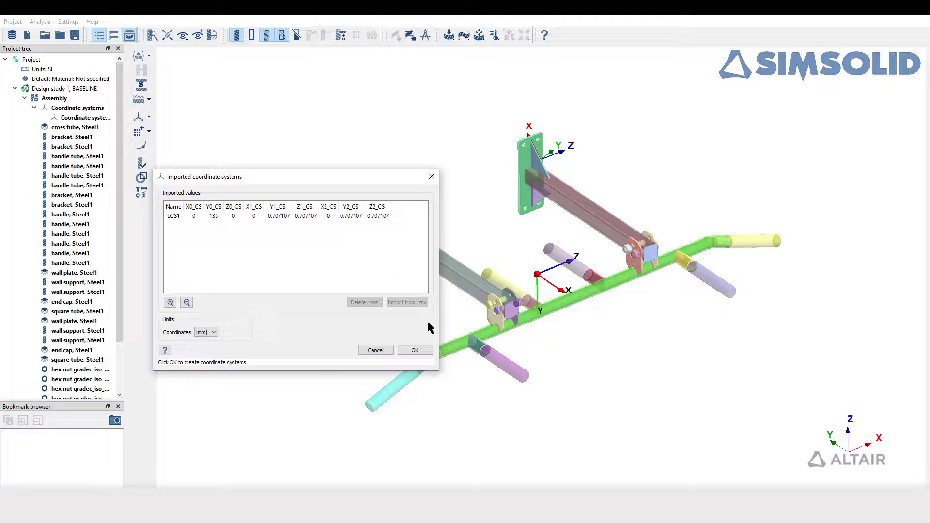
pyautogui.click(415, 350)
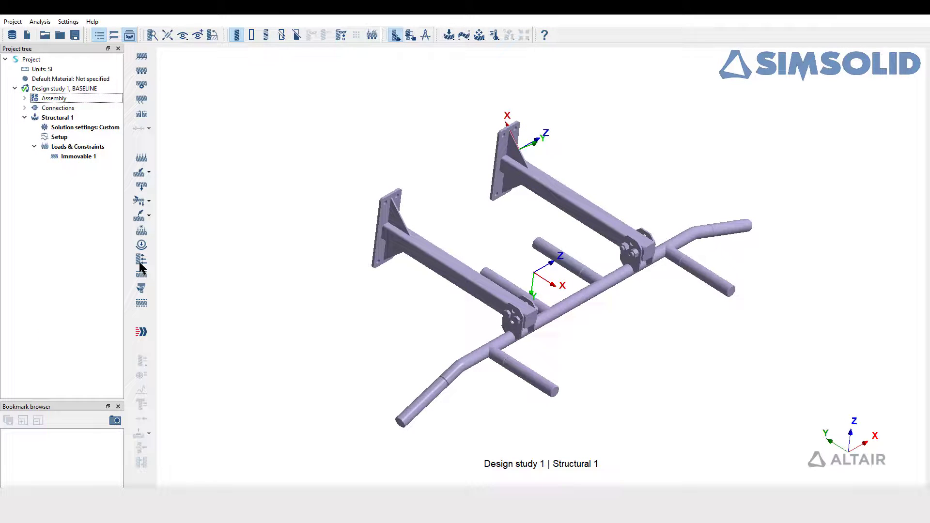
# Add a Force/Displacement load of X = -1500 N in Coordinate system 1 on both front handles
pyautogui.click(148, 173)
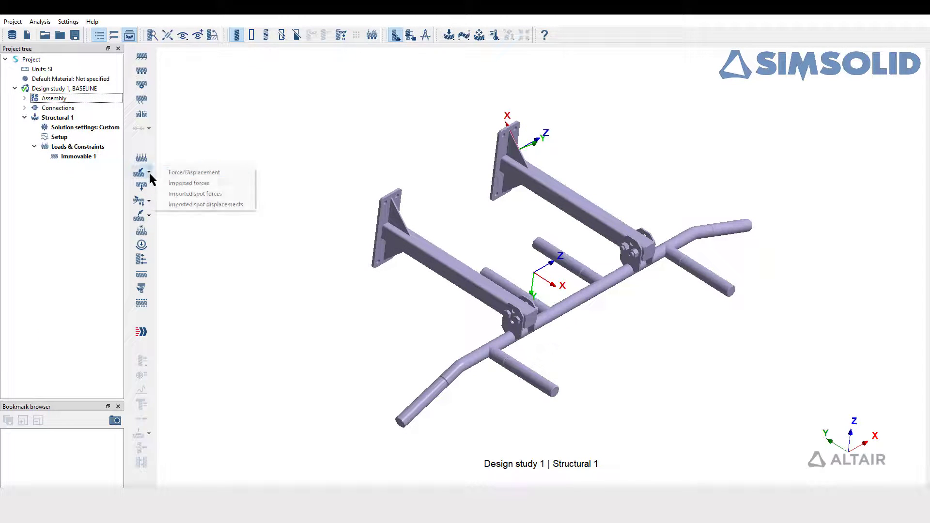
pyautogui.click(173, 173)
pyautogui.moveTo(464, 329); pyautogui.dragTo(484, 243)
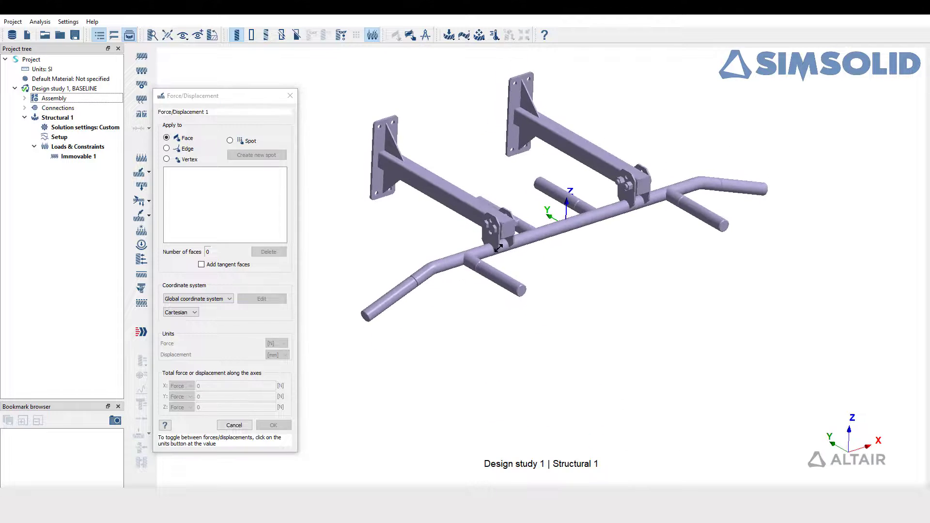
pyautogui.click(204, 299)
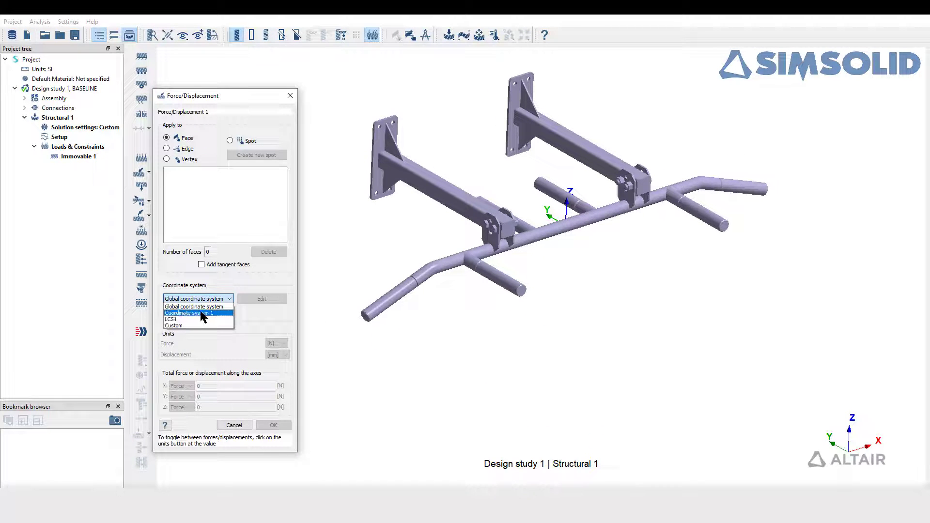
pyautogui.click(202, 313)
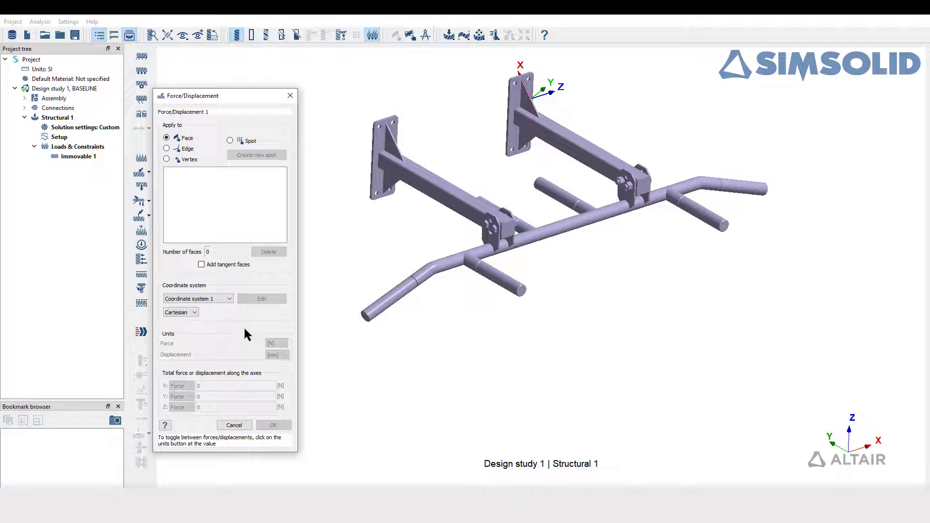
pyautogui.click(499, 286)
pyautogui.click(703, 216)
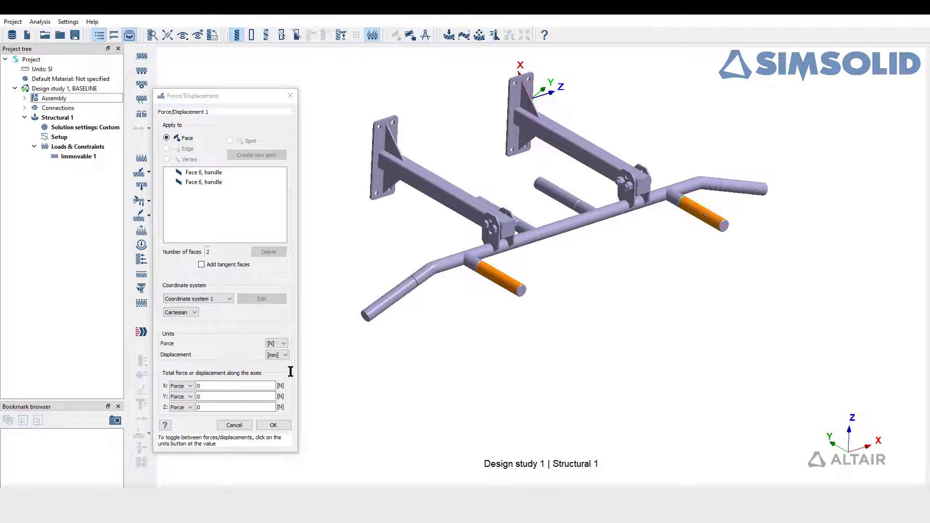
pyautogui.click(228, 386)
pyautogui.click(228, 386)
pyautogui.press('BackSpace')
pyautogui.write('-150')
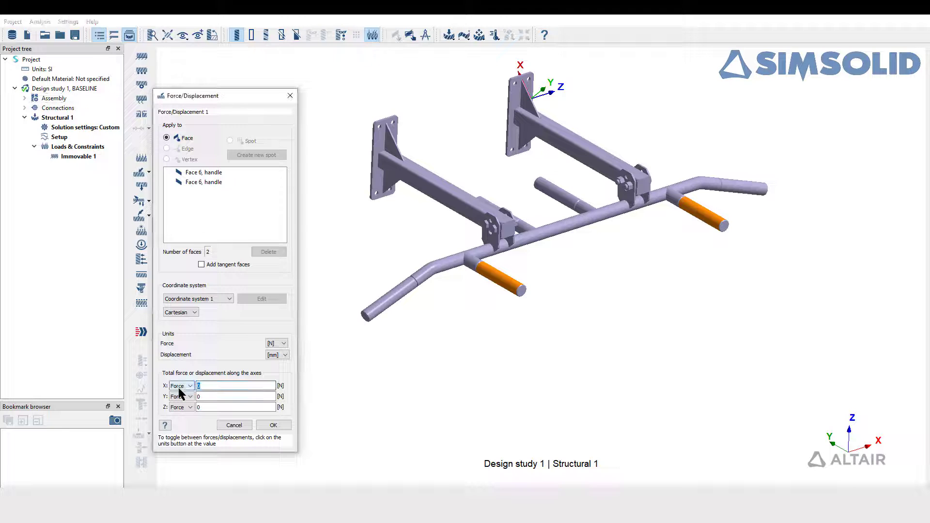
pyautogui.write('0')
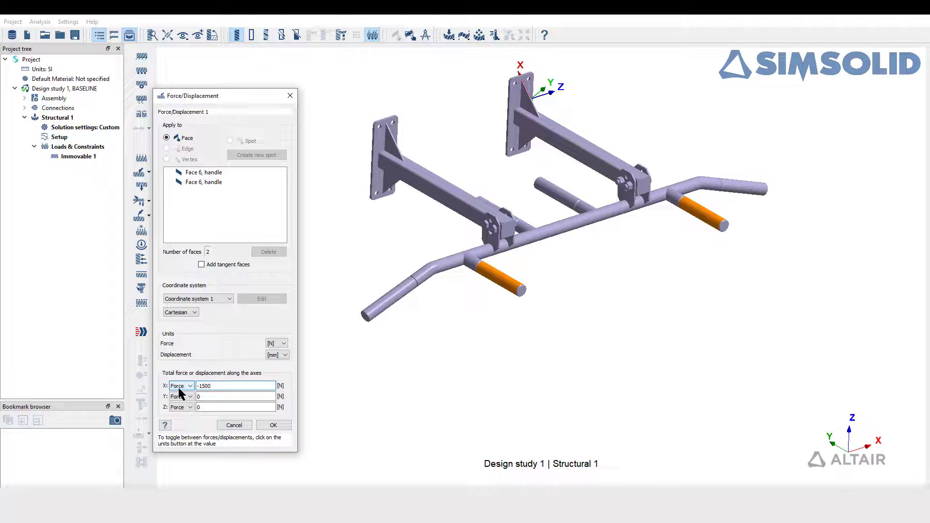
# Confirm the force load and start a remote load defined in LCS1
pyautogui.click(285, 423)
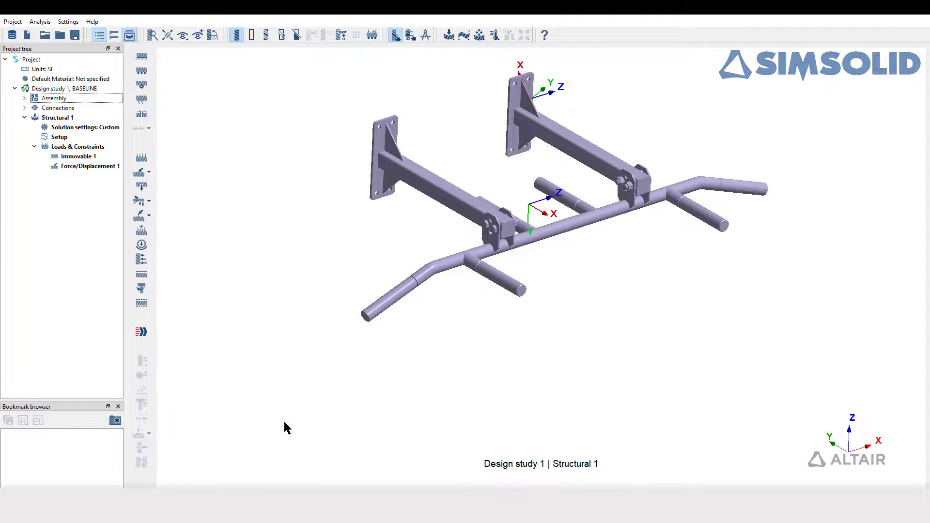
pyautogui.click(150, 217)
pyautogui.click(185, 216)
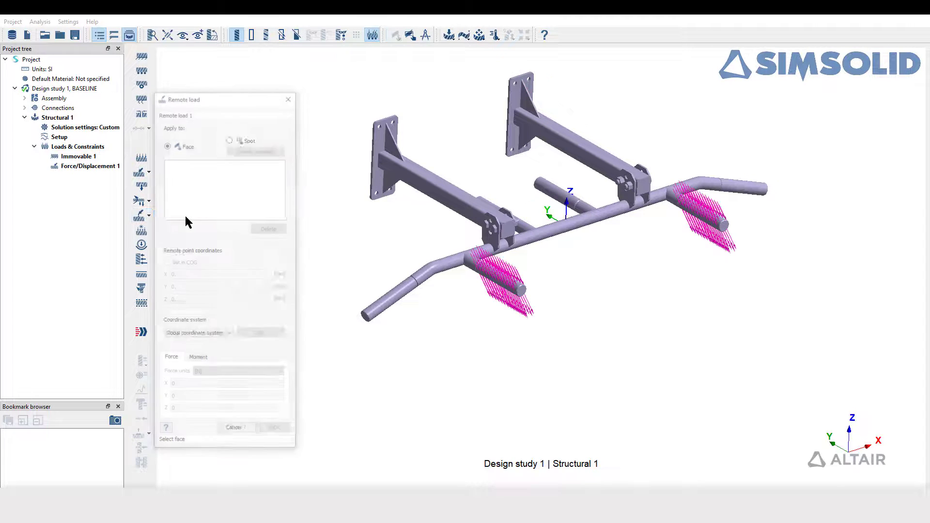
pyautogui.click(223, 334)
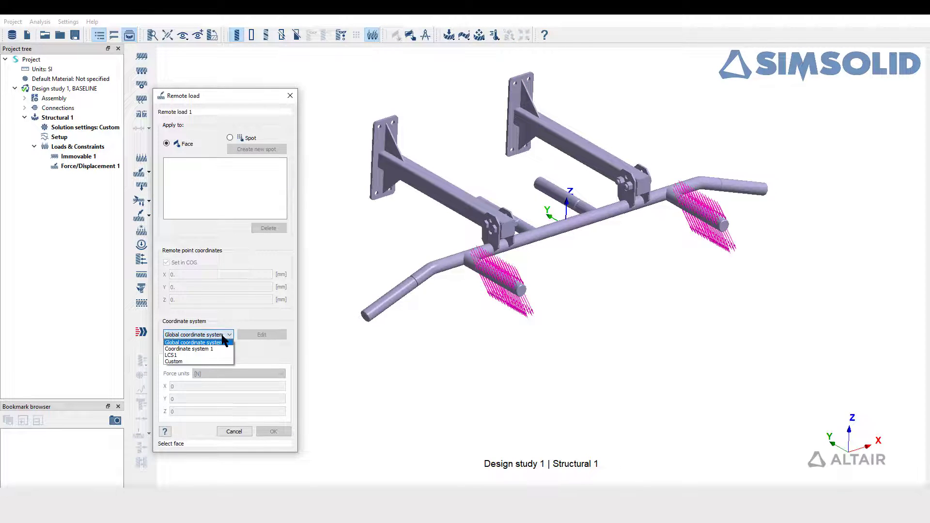
pyautogui.click(214, 359)
# Apply -1500 N along Y to the two inner handle faces and create Remote load 1
pyautogui.moveTo(545, 224); pyautogui.dragTo(527, 220)
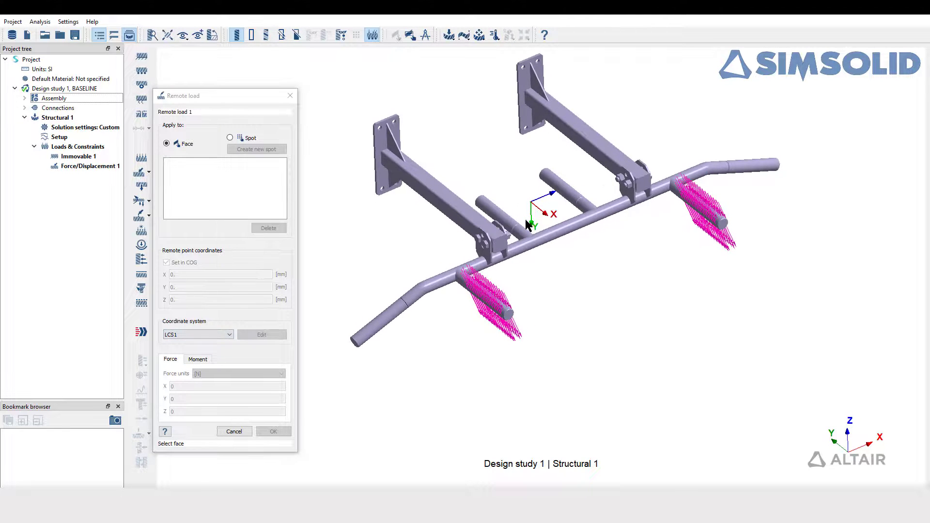
pyautogui.click(497, 211)
pyautogui.click(557, 185)
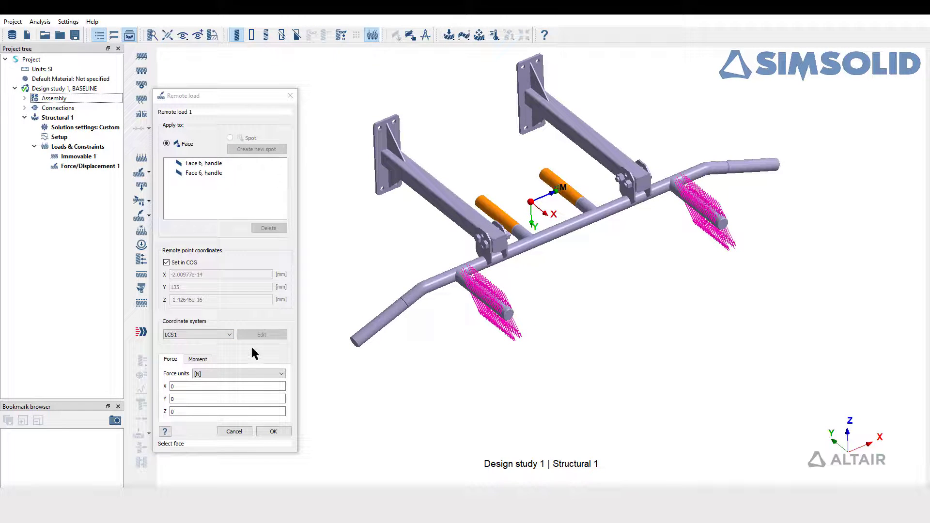
pyautogui.click(211, 397)
pyautogui.doubleClick(189, 397)
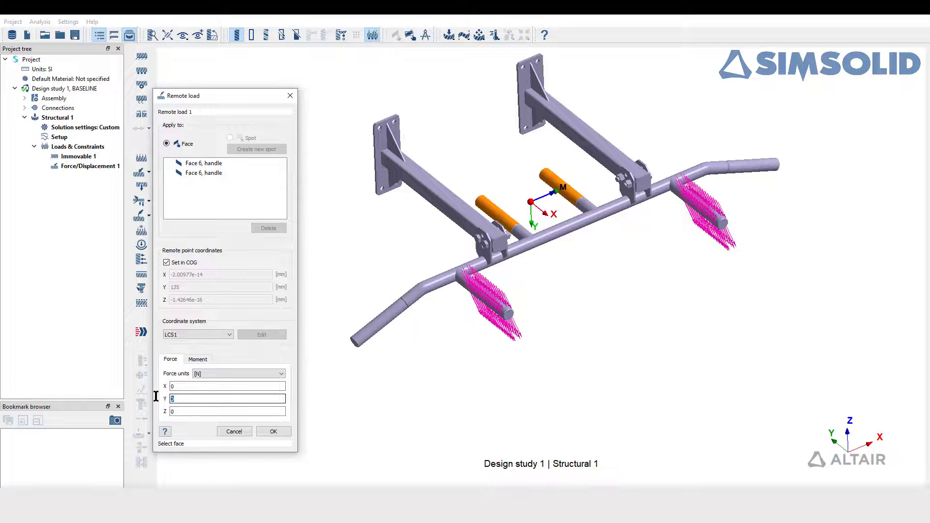
pyautogui.write('-1500')
pyautogui.click(268, 431)
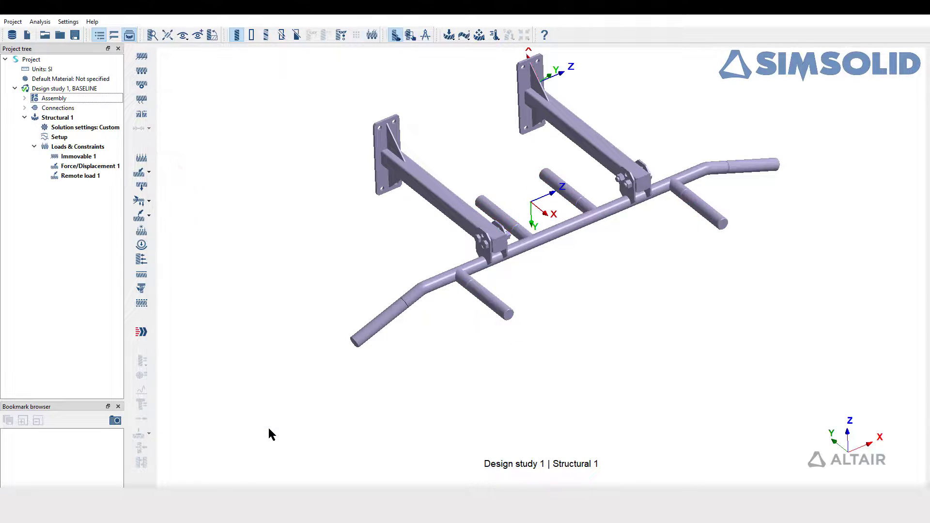
# Select Force/Displacement 1 and Remote load 1 and briefly display their load glyphs
pyautogui.click(95, 167)
pyautogui.keyDown('shift'); pyautogui.click(82, 175); pyautogui.keyUp('shift')
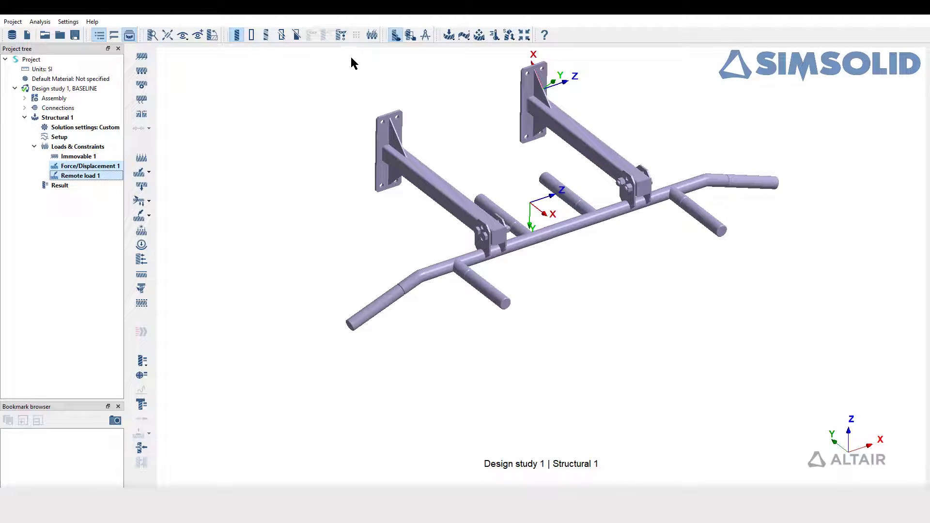
pyautogui.click(372, 35)
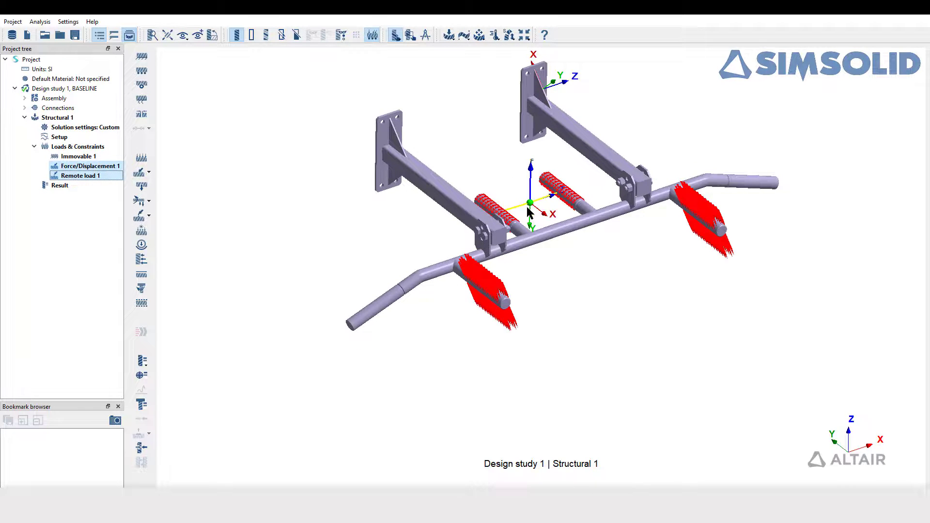
pyautogui.moveTo(544, 239); pyautogui.dragTo(400, 202, button='right')
pyautogui.click(372, 35)
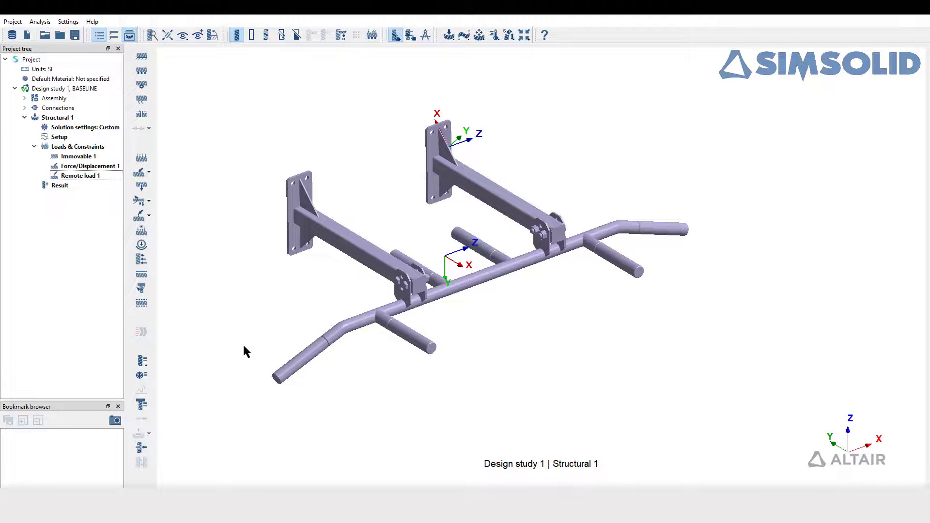
# Plot Displacement X, ranging from -2.3041e-01 to 2.3217e-01 mm
pyautogui.click(148, 362)
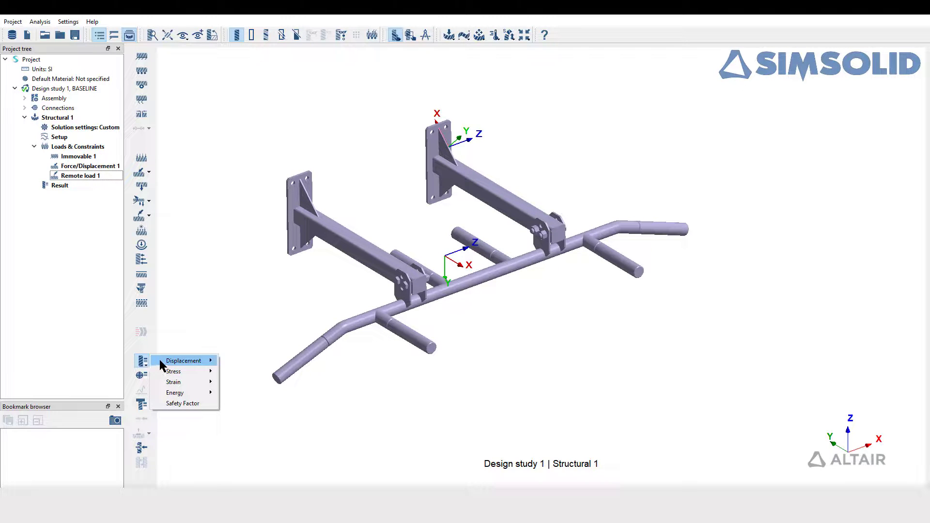
pyautogui.moveTo(184, 361)
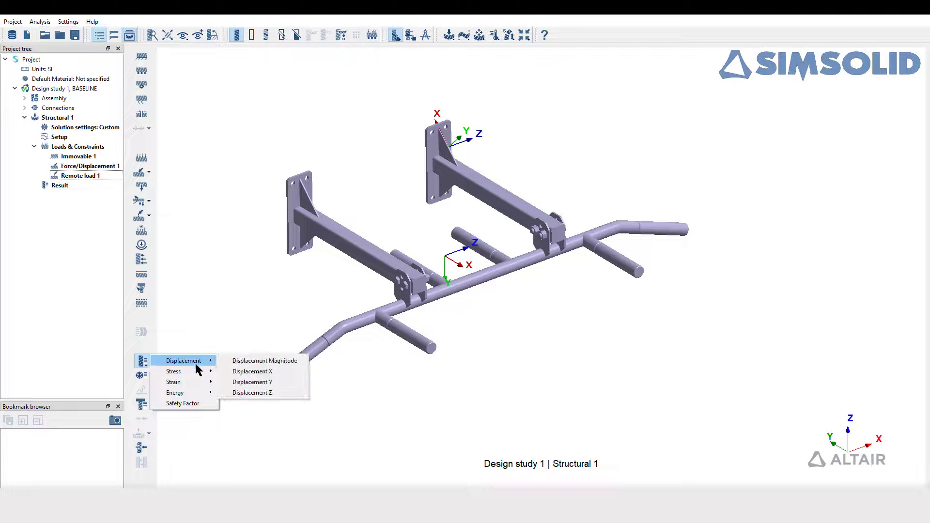
pyautogui.click(274, 376)
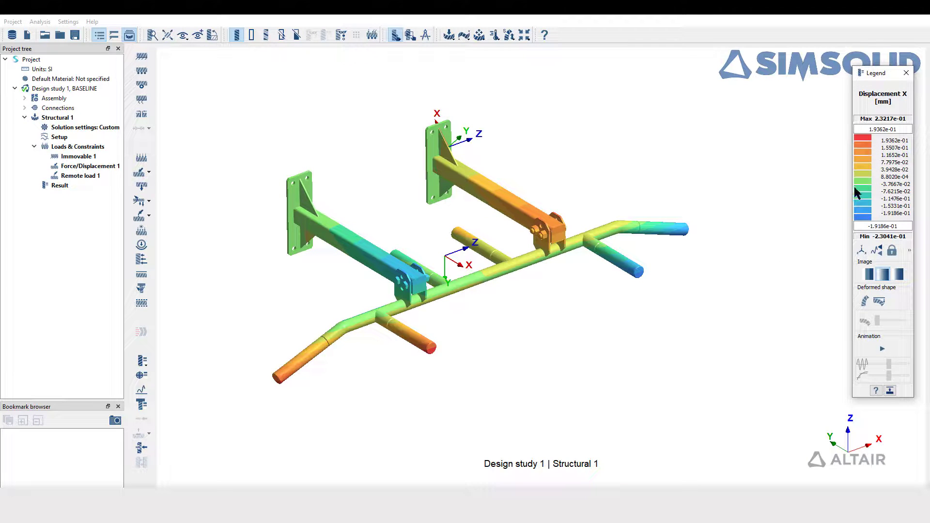
# Express the Displacement X results in Coordinate system 1
pyautogui.click(862, 251)
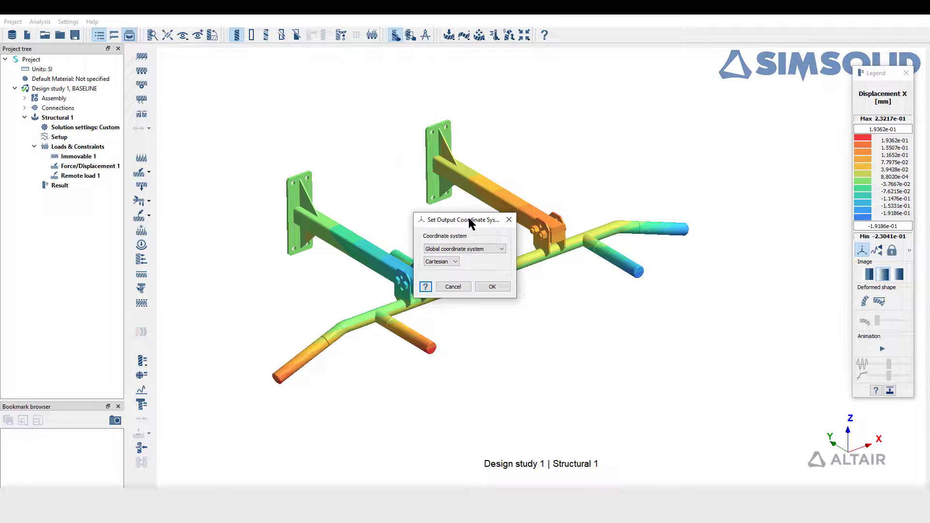
pyautogui.moveTo(469, 220); pyautogui.dragTo(532, 297)
pyautogui.click(546, 326)
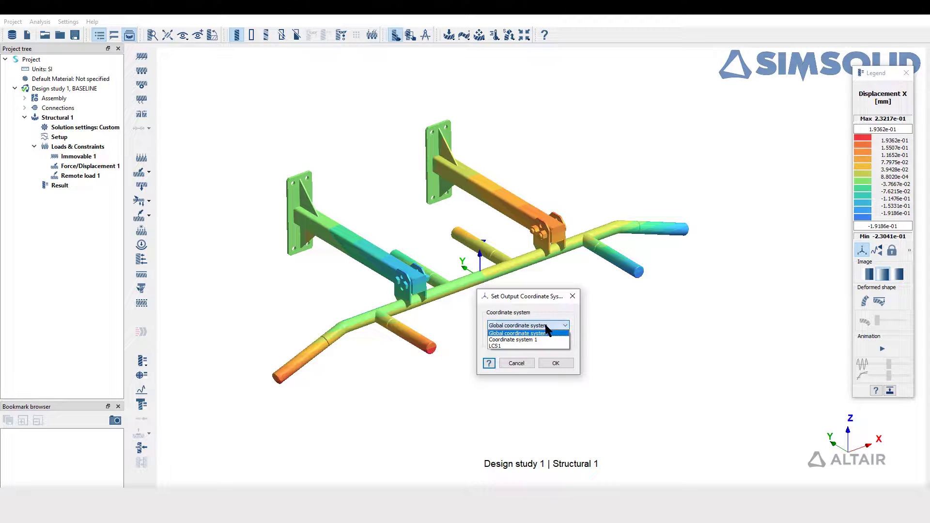
pyautogui.click(550, 341)
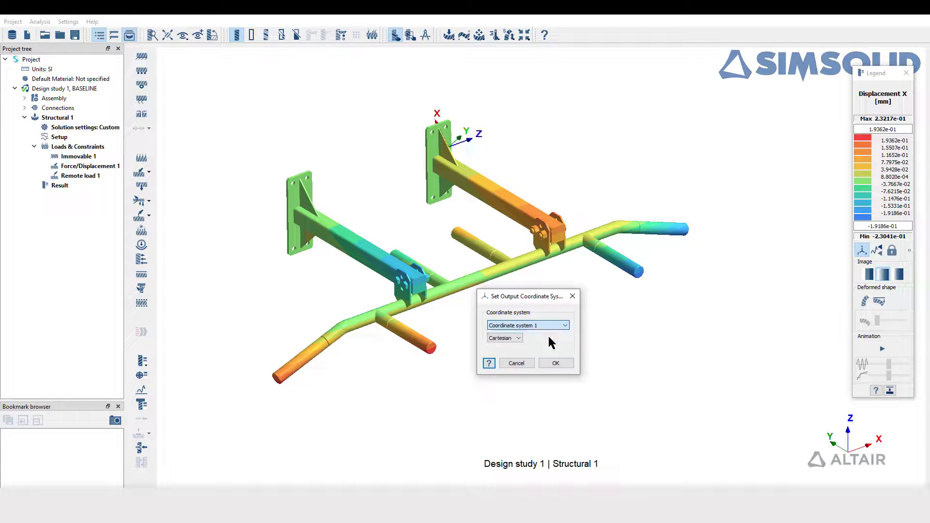
pyautogui.click(556, 363)
pyautogui.moveTo(550, 321); pyautogui.dragTo(540, 301, button='middle')
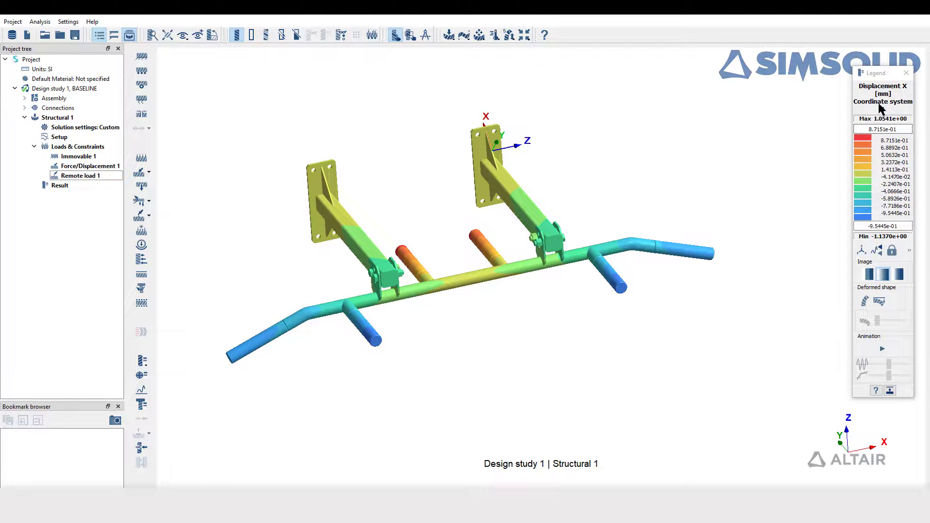
# Switch the results' output coordinate system to LCS1
pyautogui.click(862, 251)
pyautogui.click(501, 250)
pyautogui.click(438, 270)
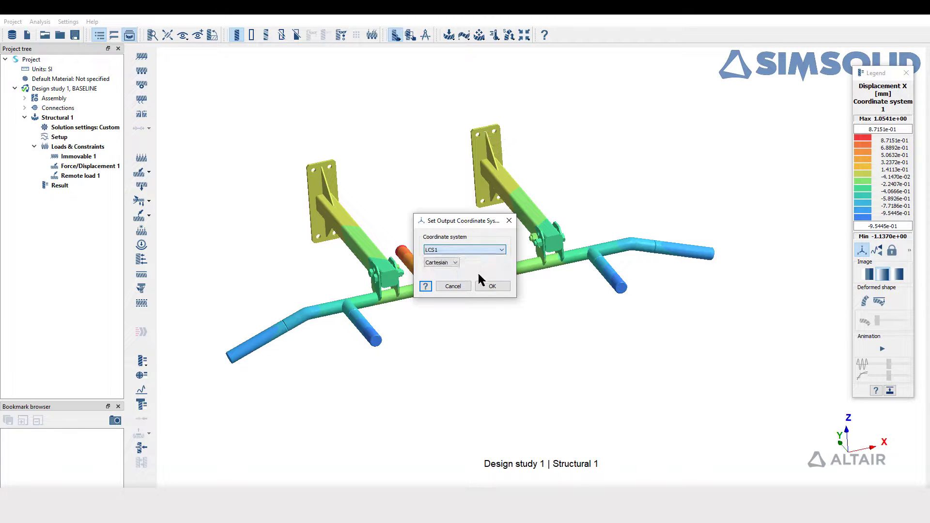
pyautogui.click(492, 286)
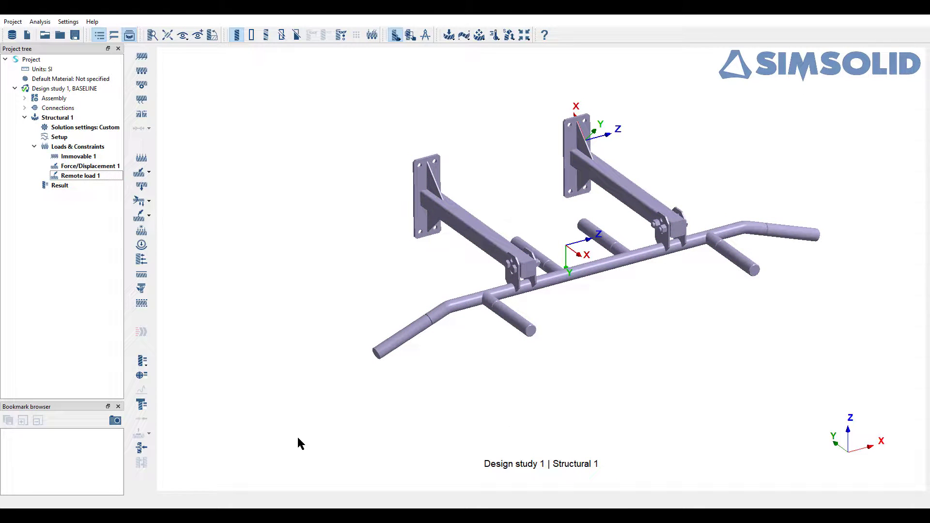
# Probe Displacement X in Coordinate system 1 at the bar's right end and both handles
pyautogui.click(144, 376)
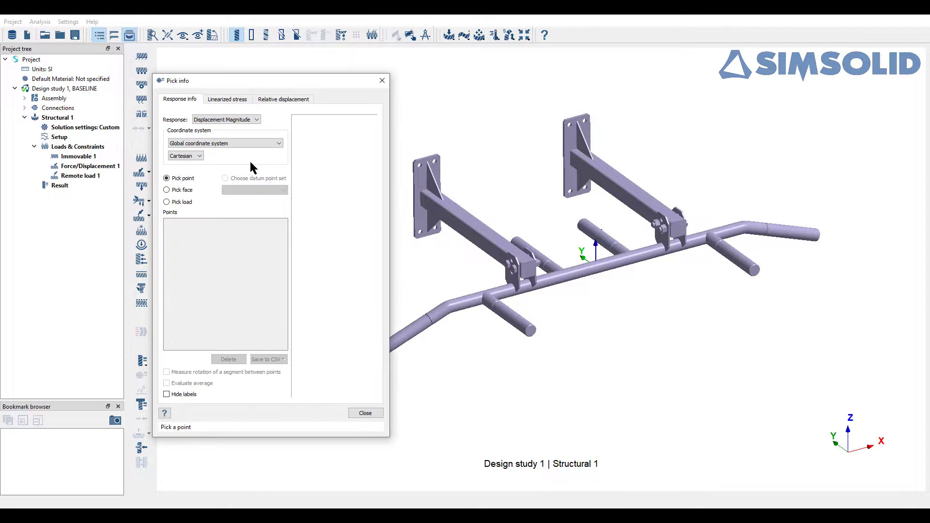
pyautogui.click(244, 120)
pyautogui.click(239, 133)
pyautogui.click(240, 143)
pyautogui.click(230, 157)
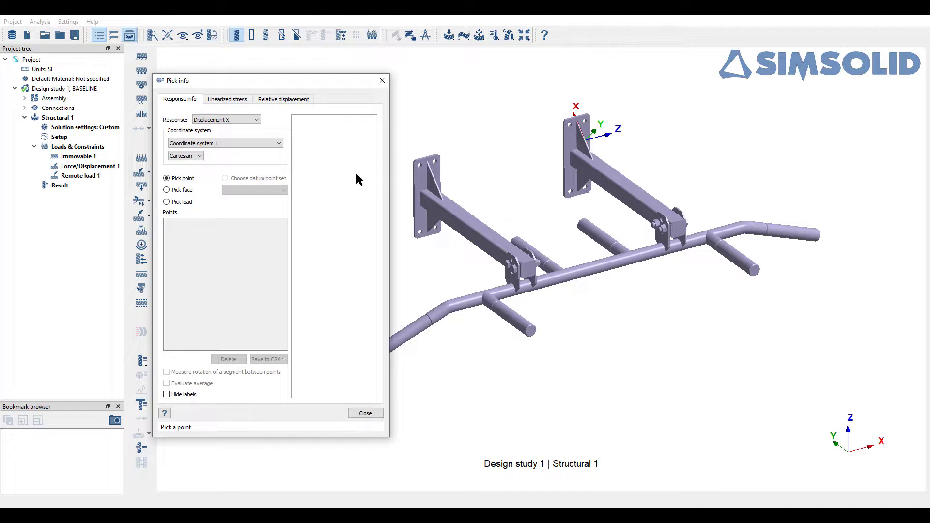
pyautogui.click(794, 235)
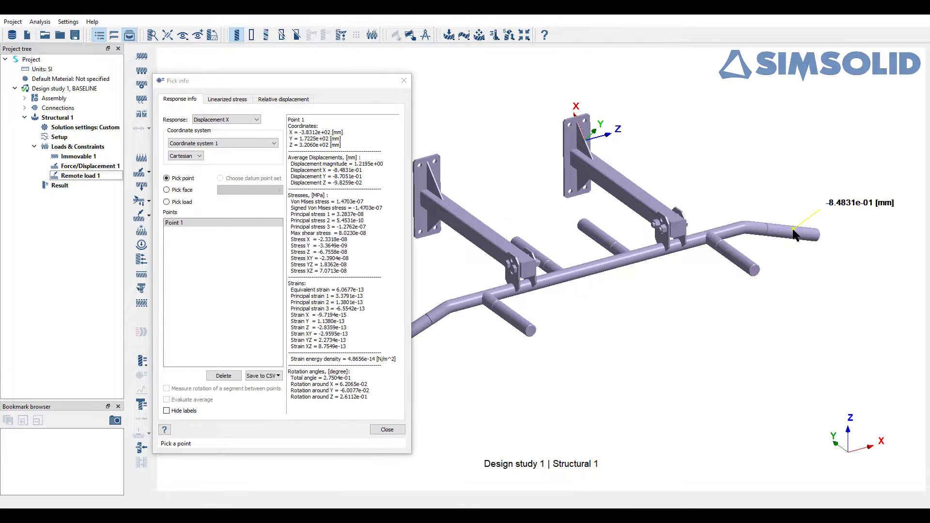
pyautogui.click(736, 253)
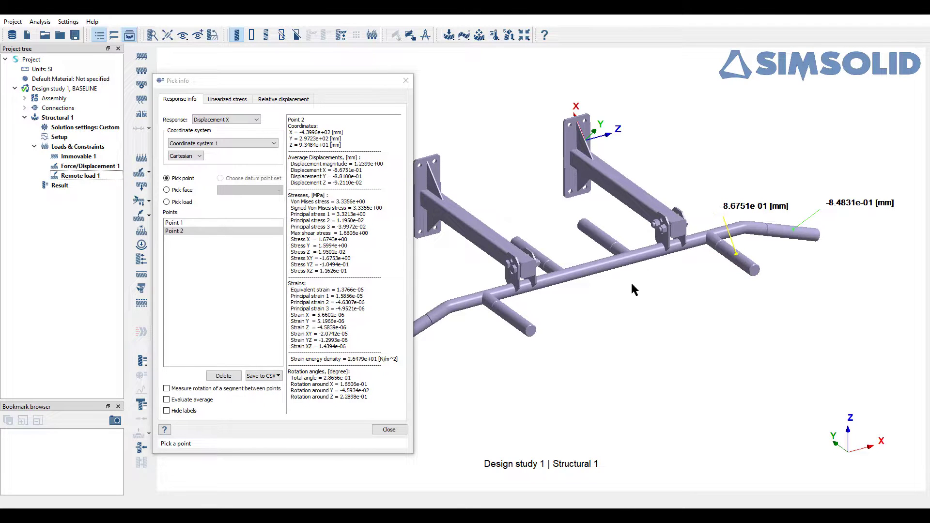
pyautogui.click(516, 318)
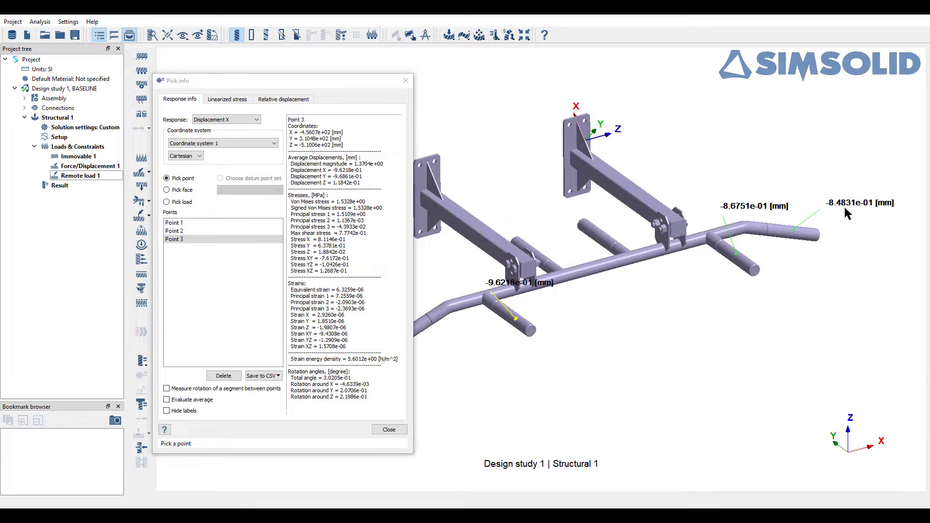
# Compare the probed values in Global, then Coordinate system 1, ending in LCS1
pyautogui.click(225, 142)
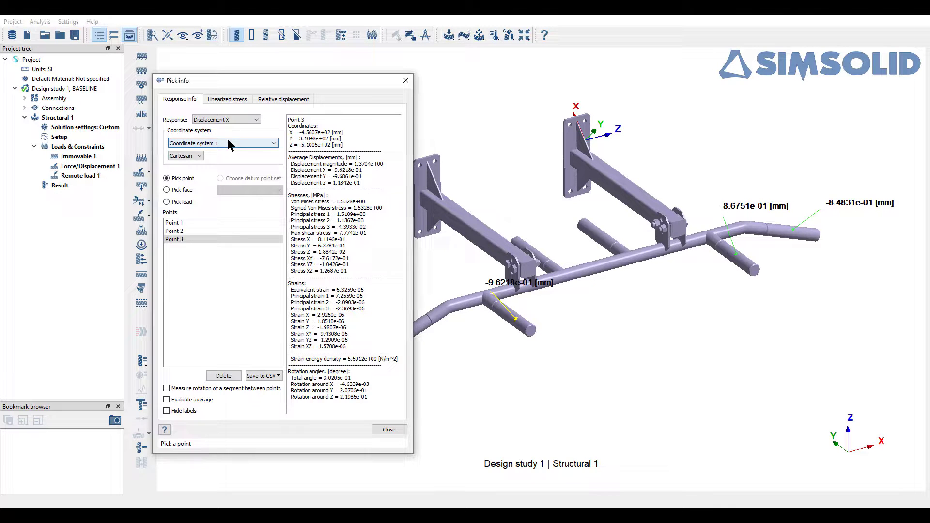
pyautogui.click(223, 151)
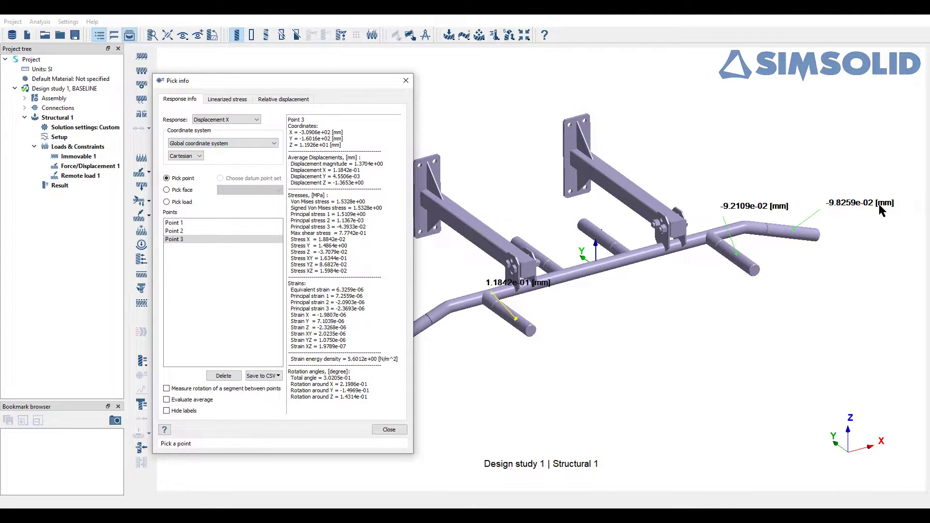
pyautogui.click(235, 144)
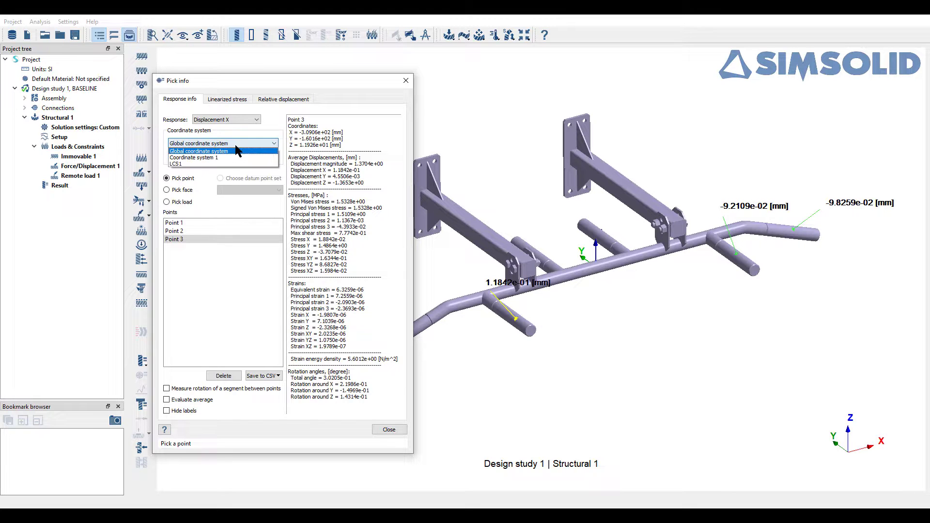
pyautogui.click(230, 154)
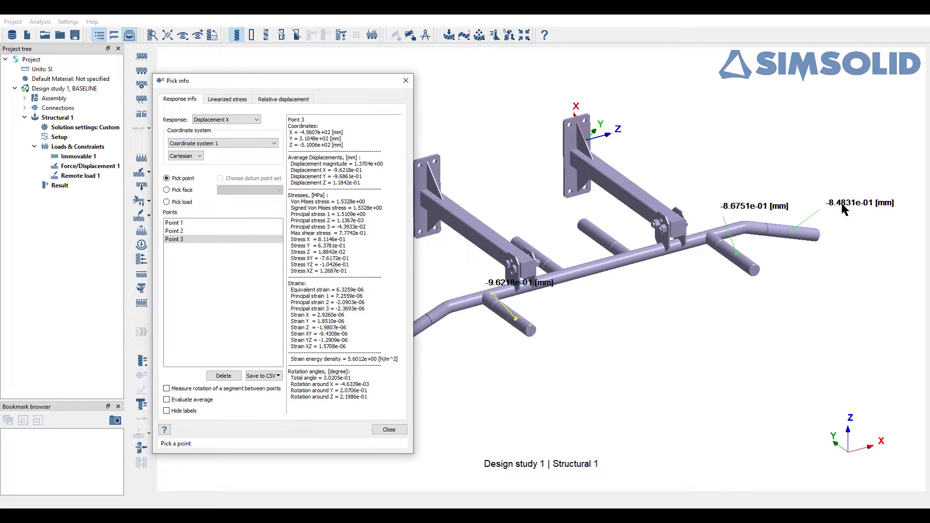
pyautogui.click(246, 144)
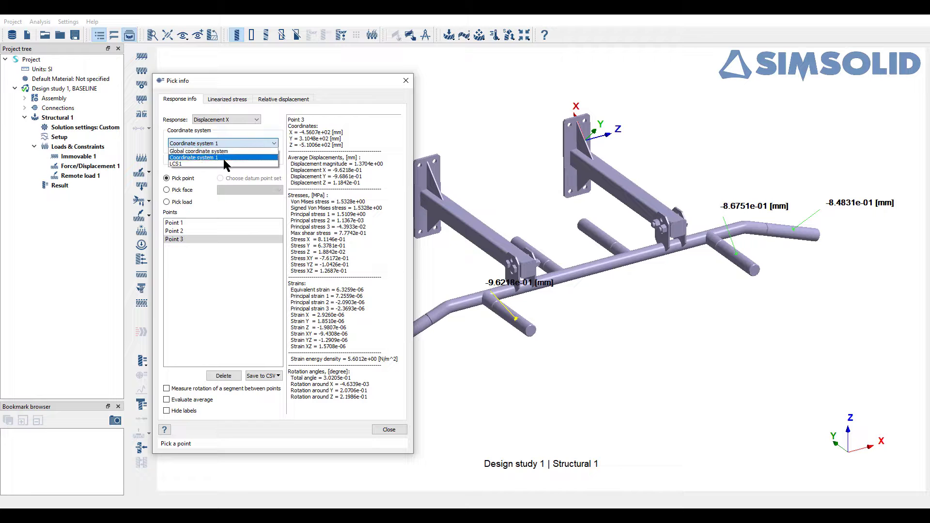
pyautogui.click(223, 163)
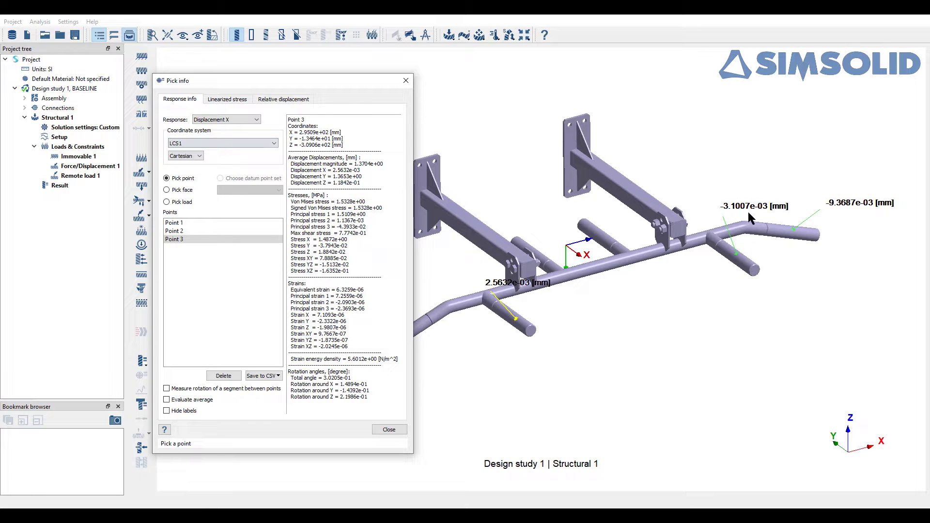